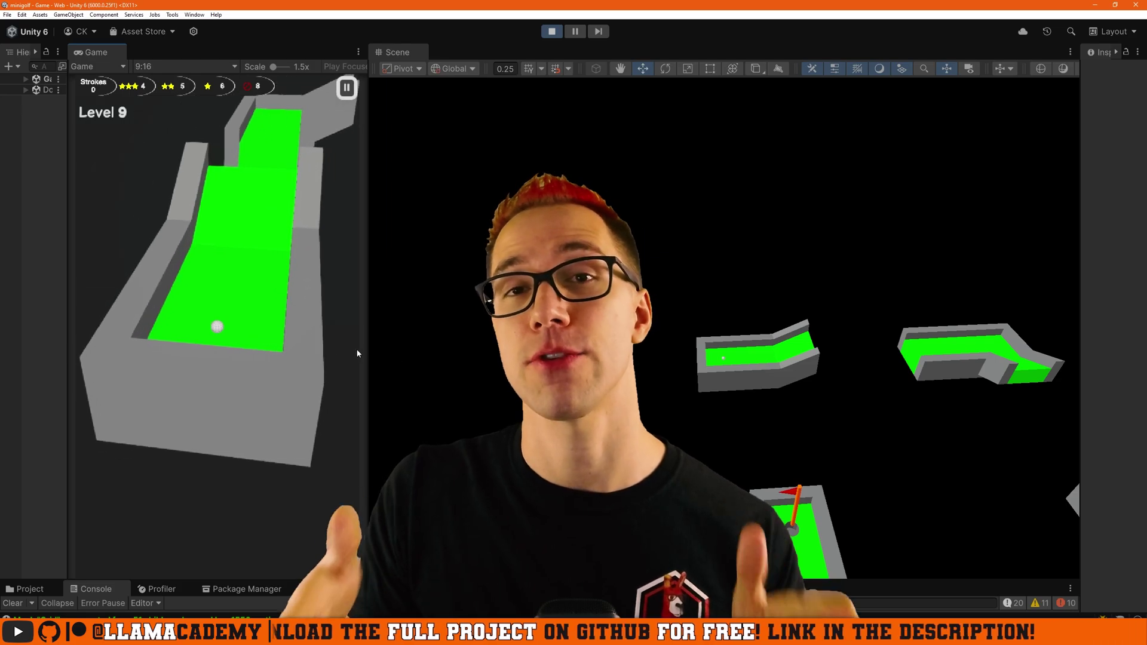
# Step: Take three shots down the Level 9 fairway in the Game view during Play mode
pyautogui.click(217, 360)
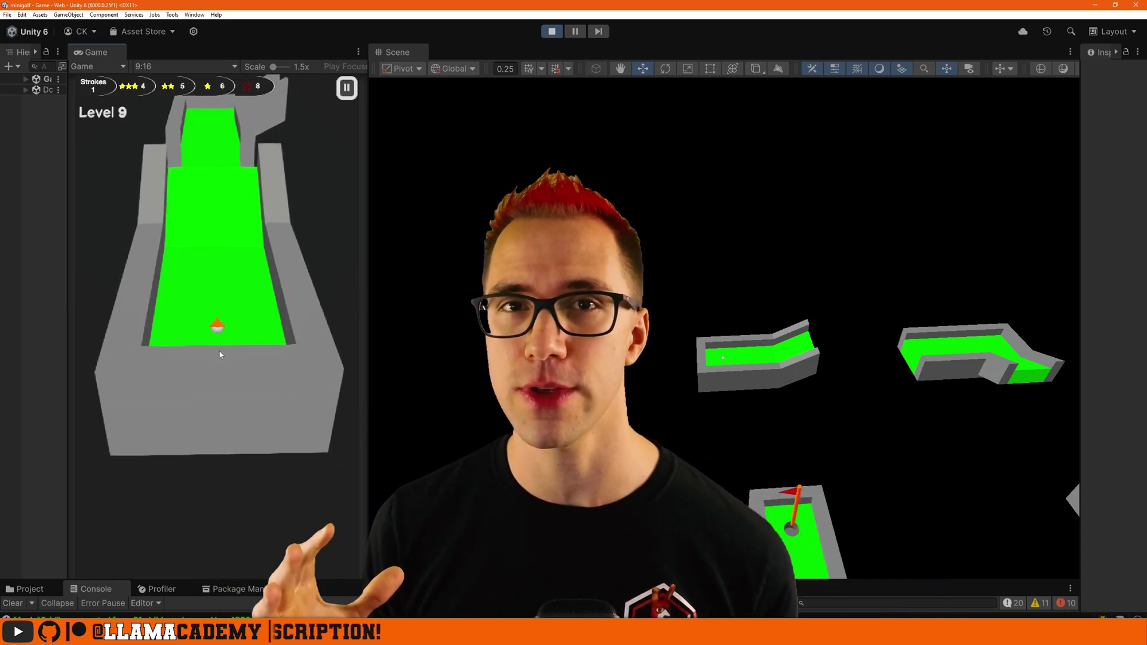
pyautogui.click(161, 429)
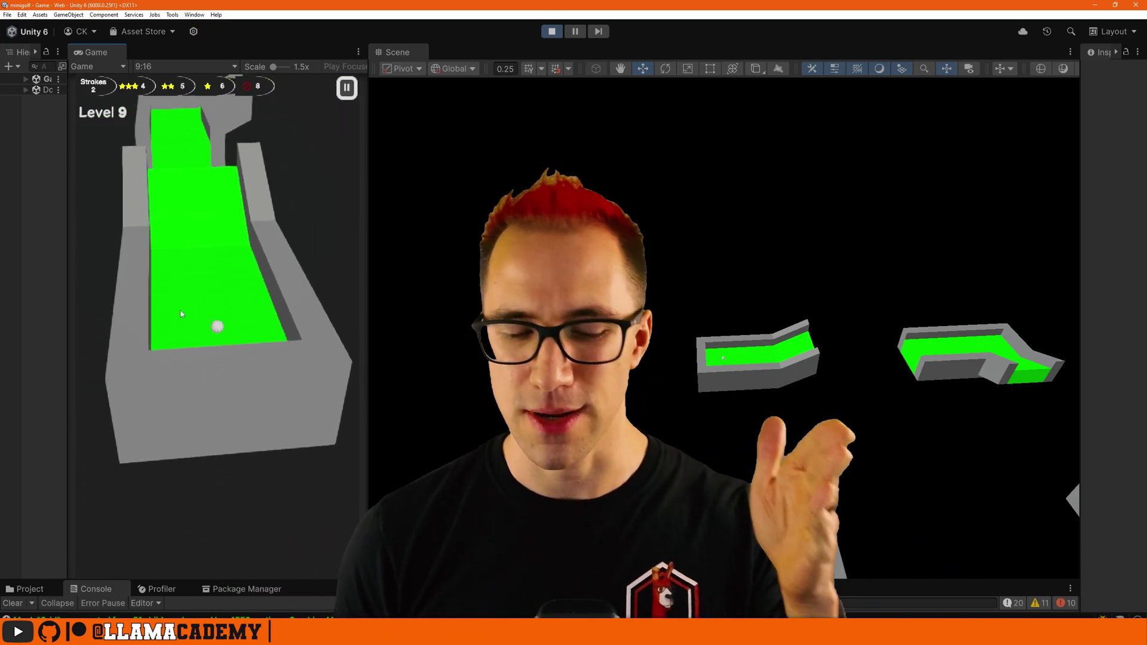
pyautogui.click(234, 383)
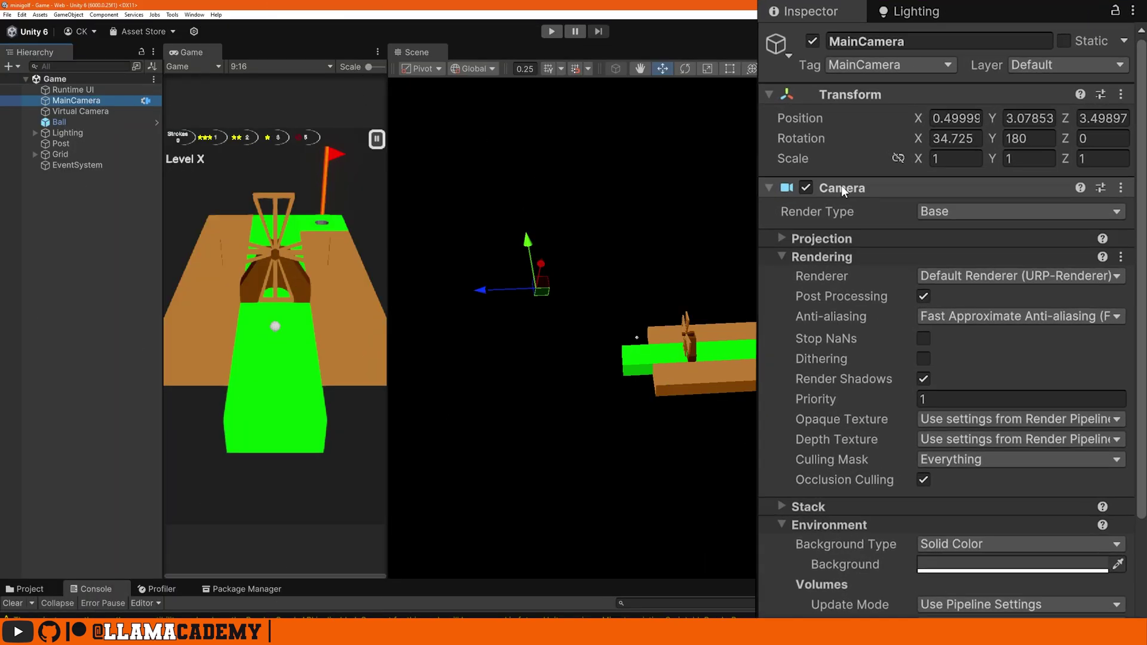
# Step: Collapse the MainCamera's Camera component to reveal its Cinemachine Brain
pyautogui.click(841, 187)
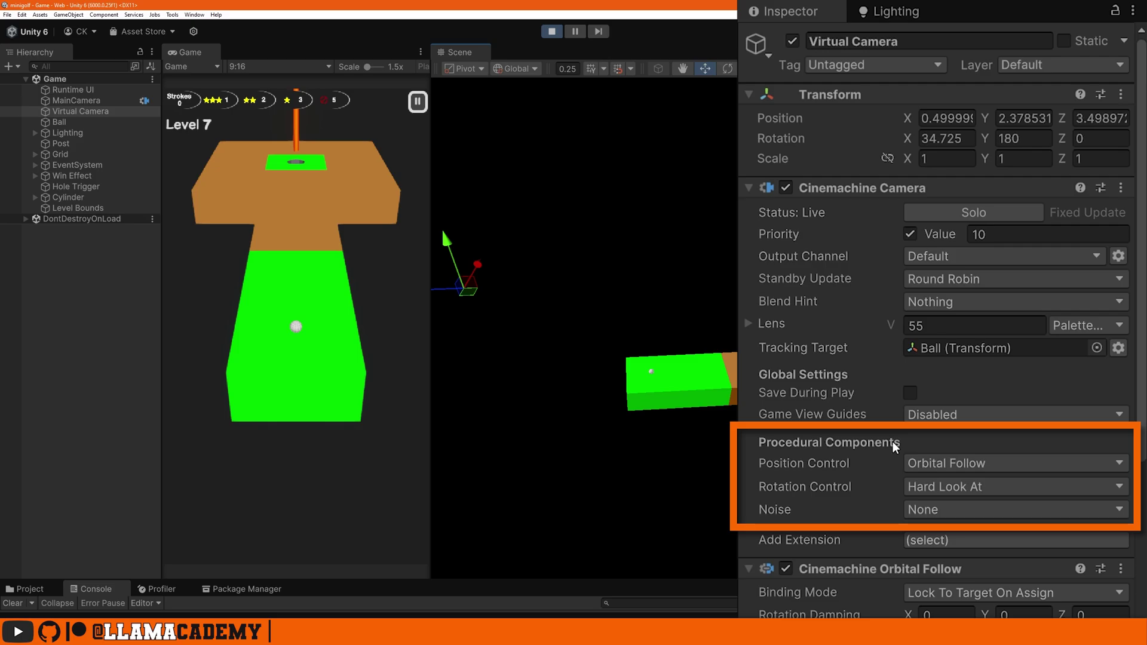
# Step: Keep Orbital Follow, test Rotation Composer with a shot, then revert to Hard Look At
pyautogui.click(928, 463)
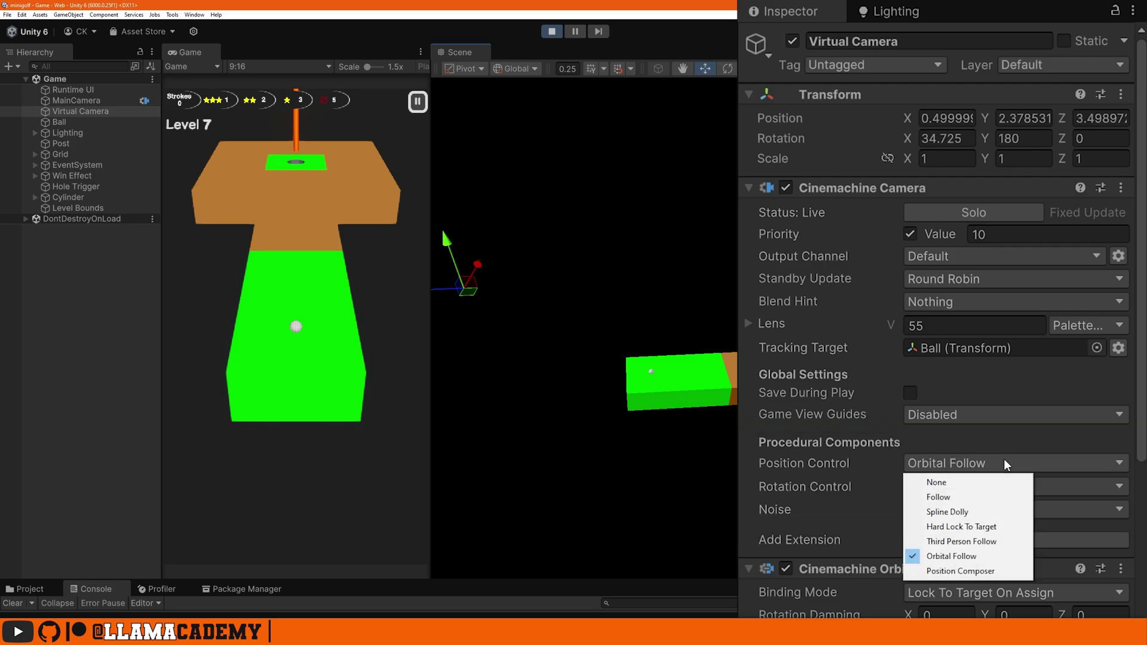
pyautogui.click(989, 559)
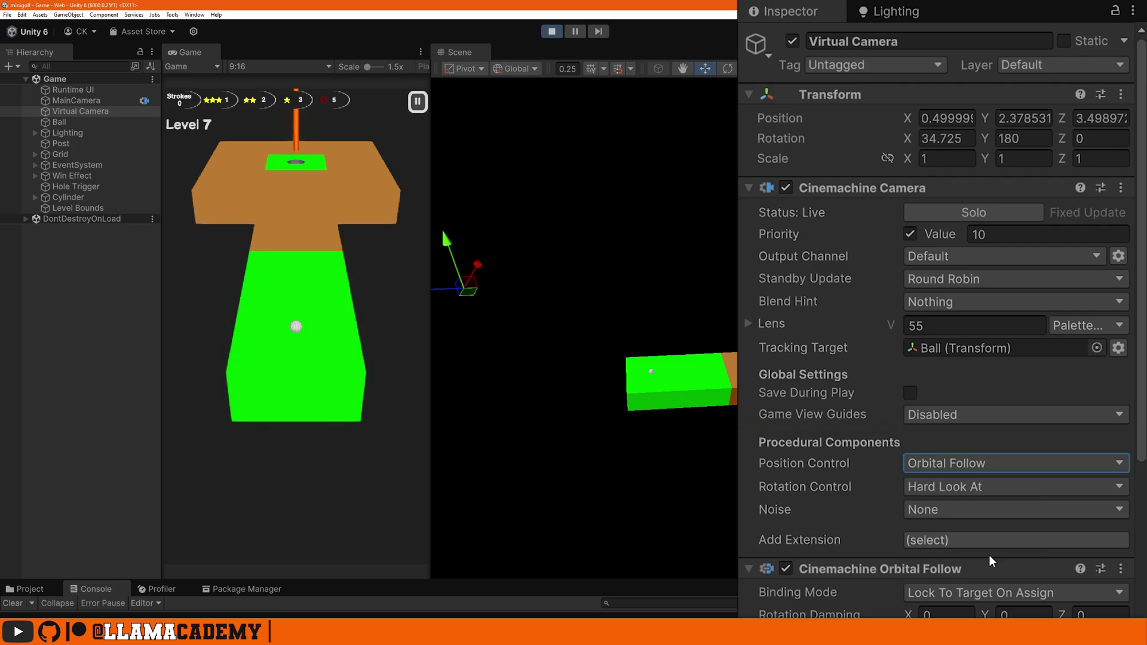
pyautogui.scroll(-2, 989, 554)
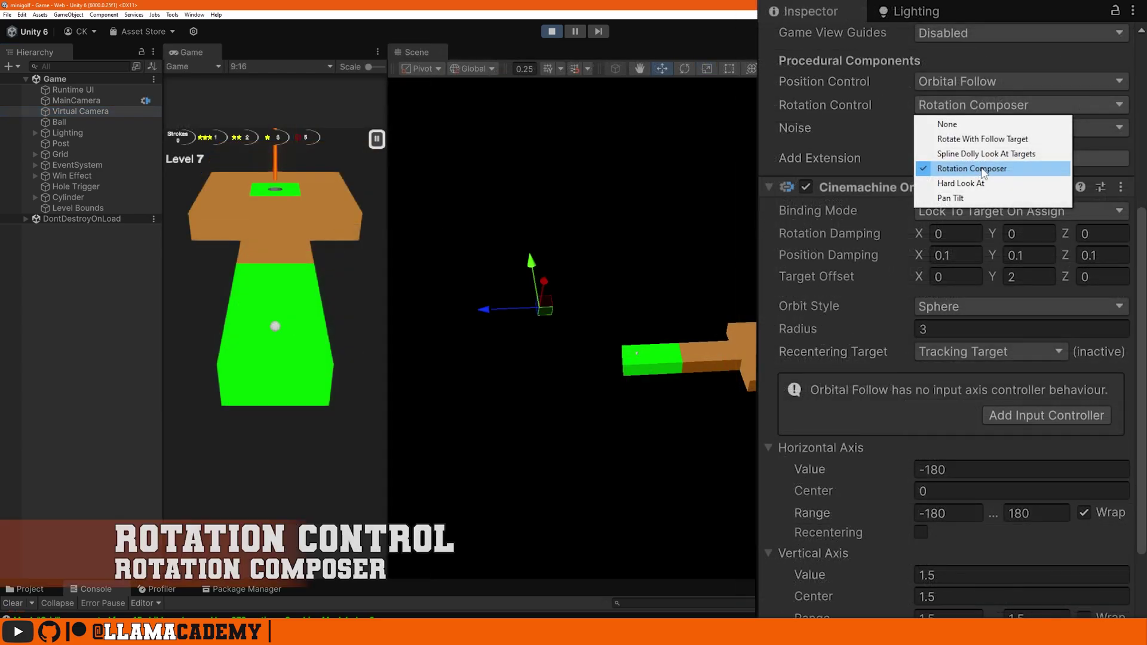
pyautogui.click(986, 170)
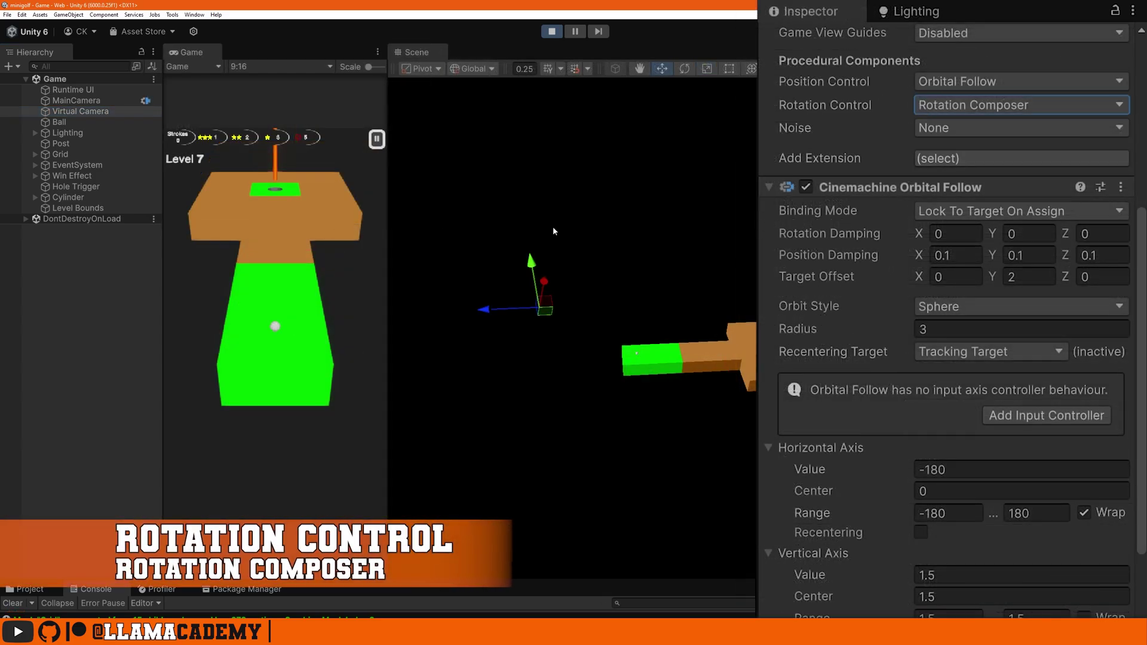
pyautogui.moveTo(277, 305); pyautogui.dragTo(277, 353)
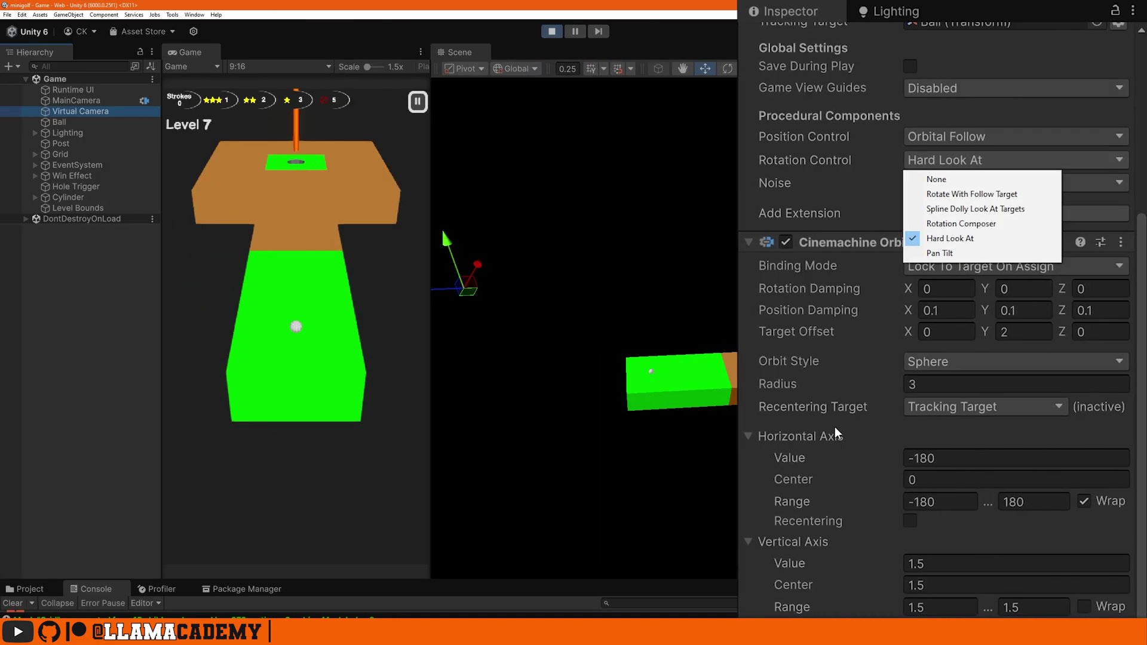
pyautogui.click(834, 426)
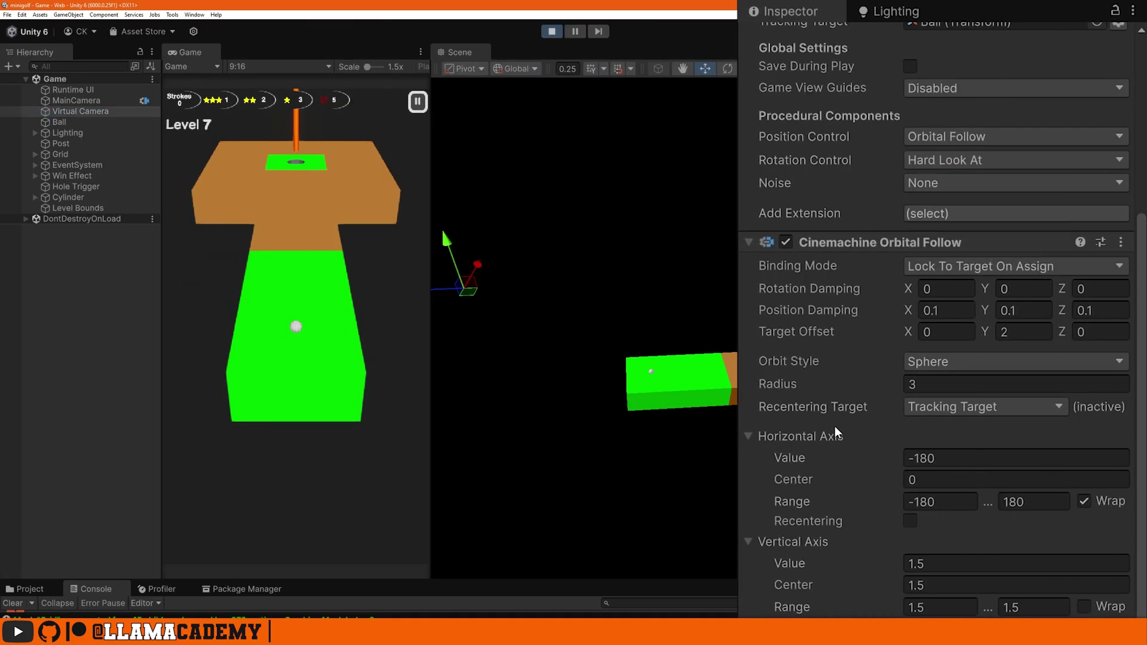
pyautogui.scroll(-3, 834, 425)
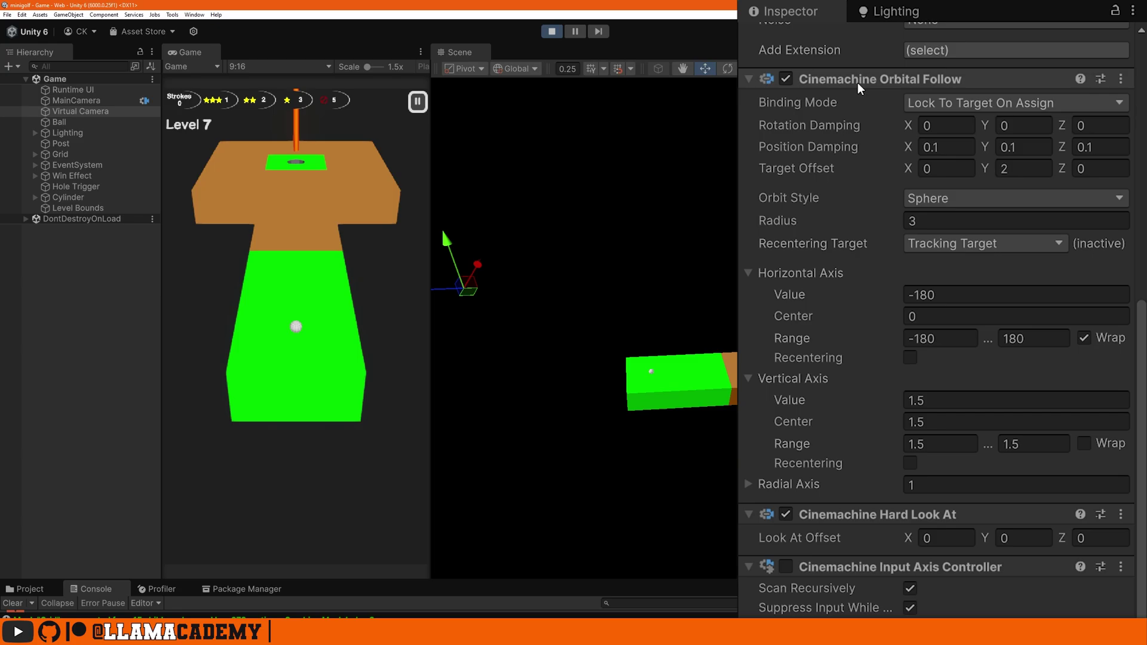
pyautogui.click(930, 103)
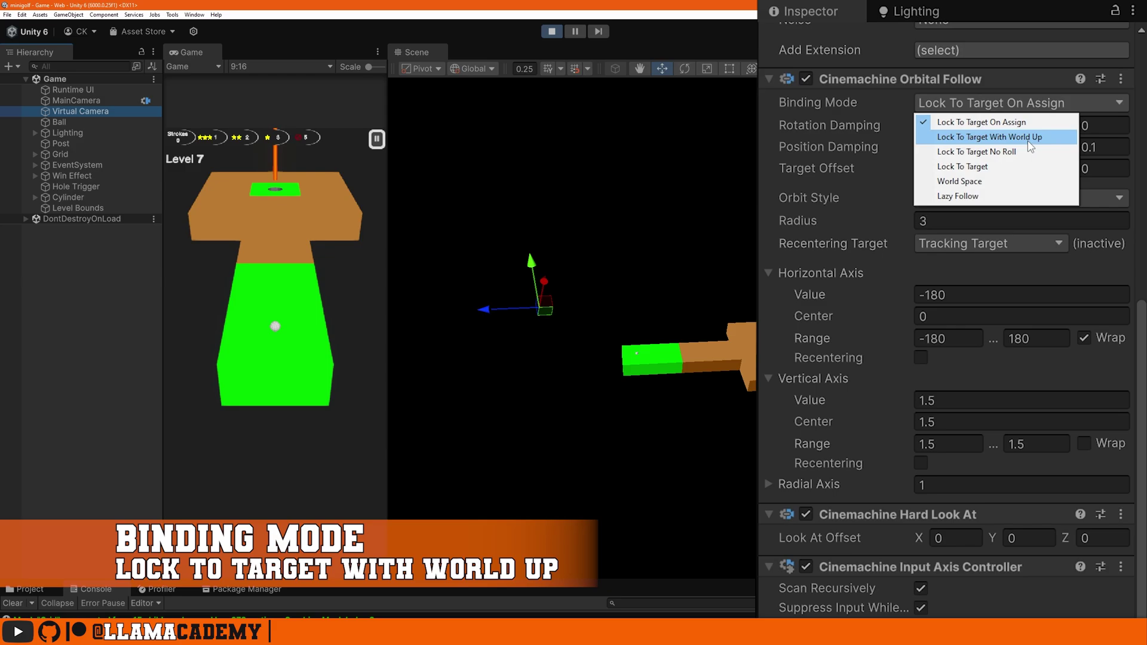
pyautogui.click(1027, 136)
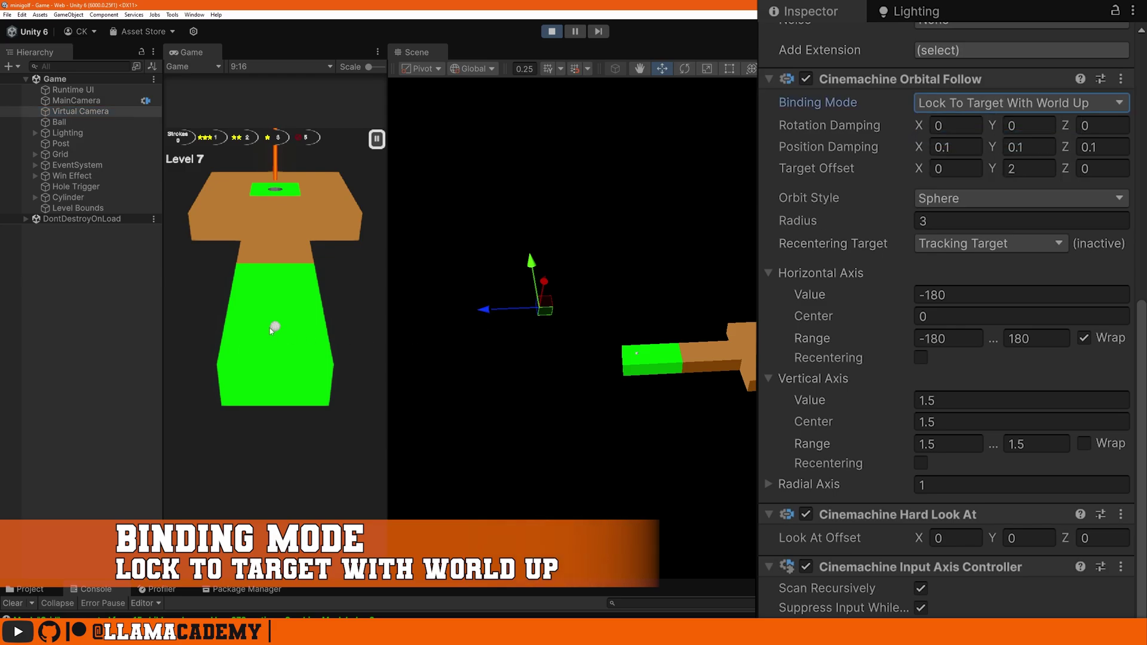
pyautogui.moveTo(270, 328); pyautogui.dragTo(277, 342)
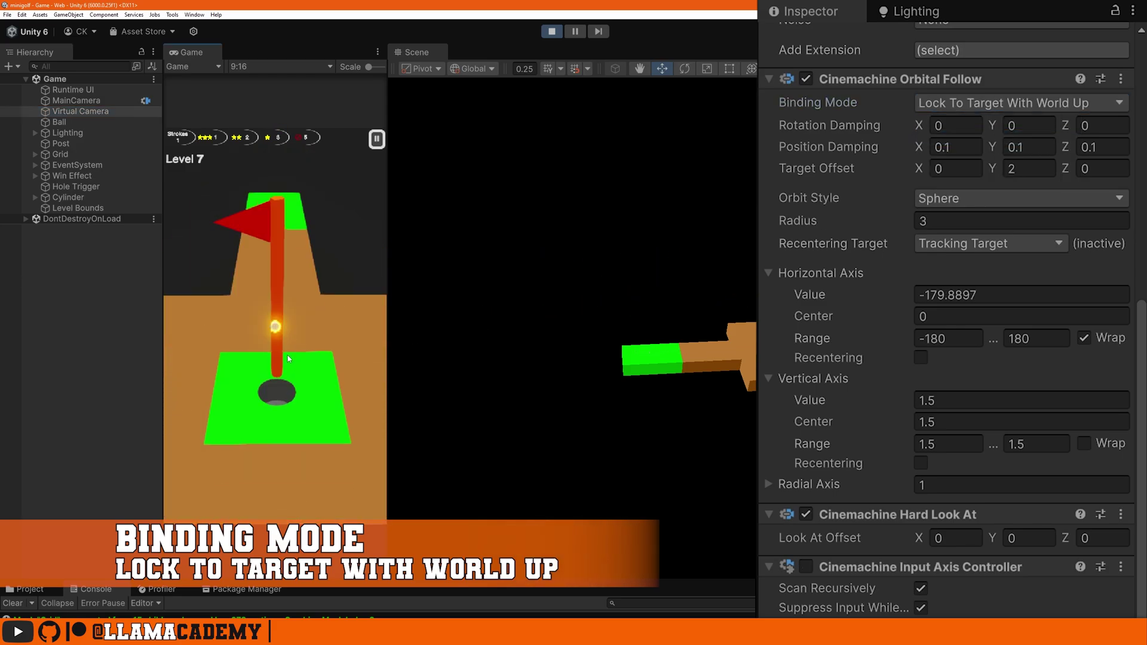
pyautogui.click(933, 113)
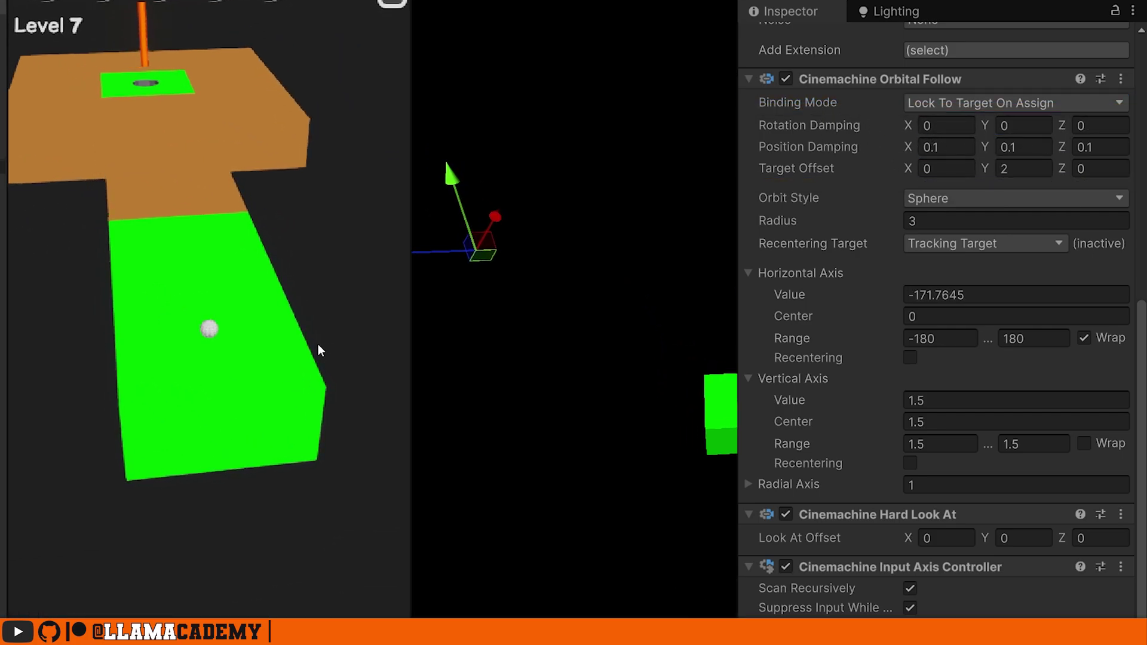
pyautogui.click(283, 345)
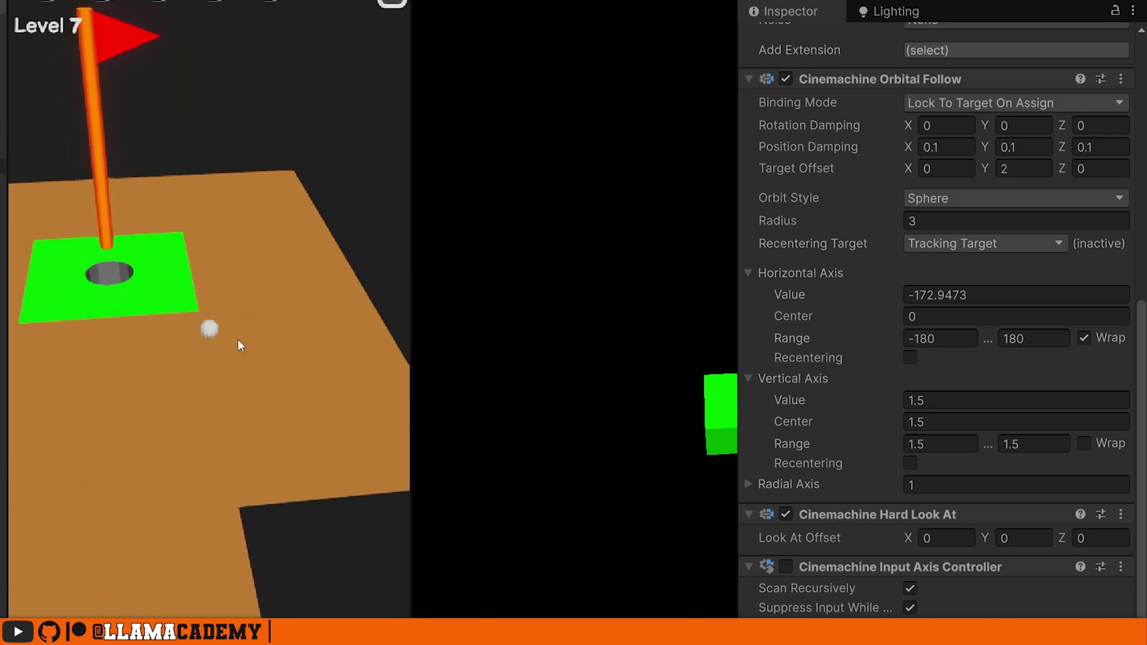
pyautogui.click(966, 149)
pyautogui.write('1')
pyautogui.press('Tab')
pyautogui.write('1')
pyautogui.press('Tab')
pyautogui.write('1')
pyautogui.press('Return')
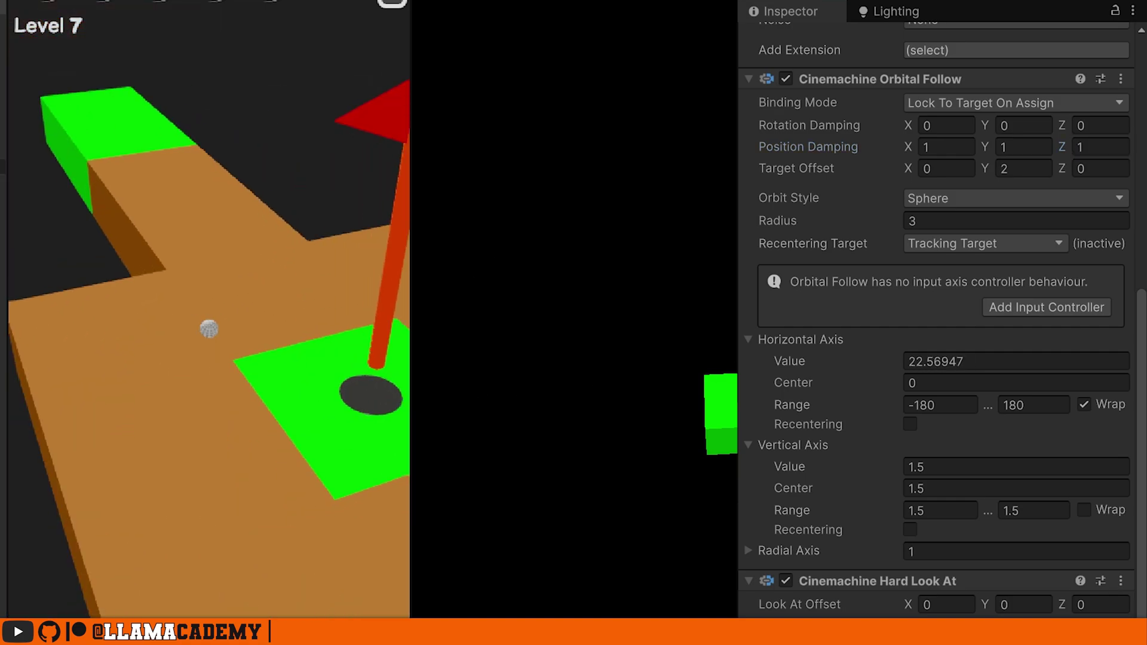
pyautogui.moveTo(224, 335); pyautogui.dragTo(220, 399)
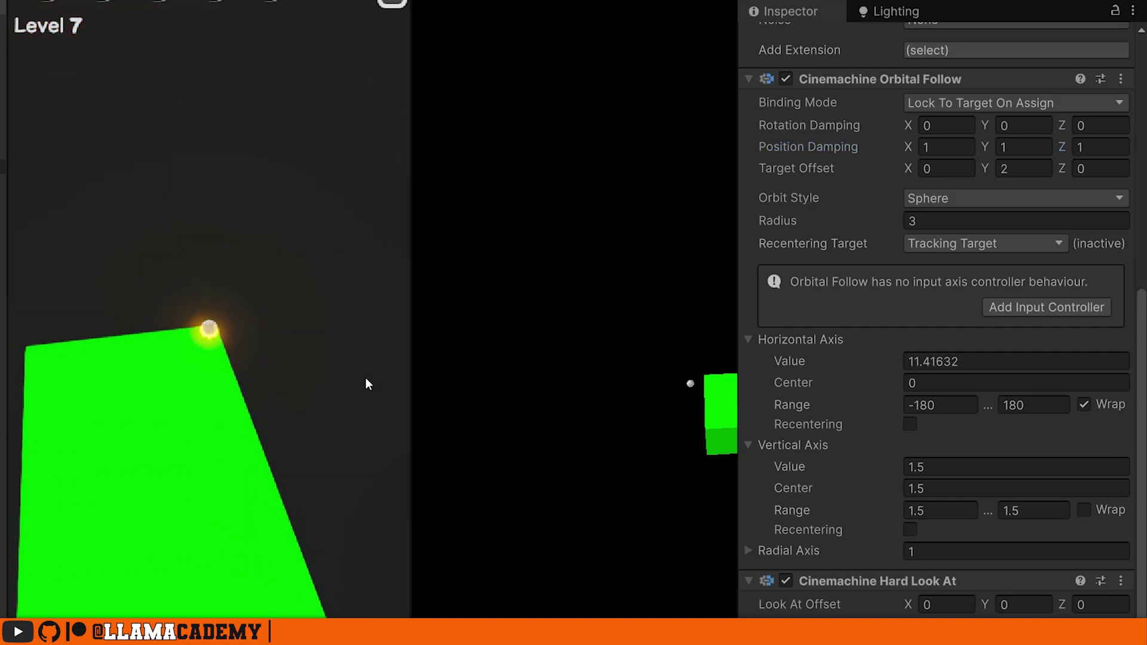
pyautogui.click(966, 150)
pyautogui.write('10')
pyautogui.press('Tab')
pyautogui.write('10')
pyautogui.press('Tab')
pyautogui.write('10')
pyautogui.moveTo(217, 331); pyautogui.dragTo(219, 396)
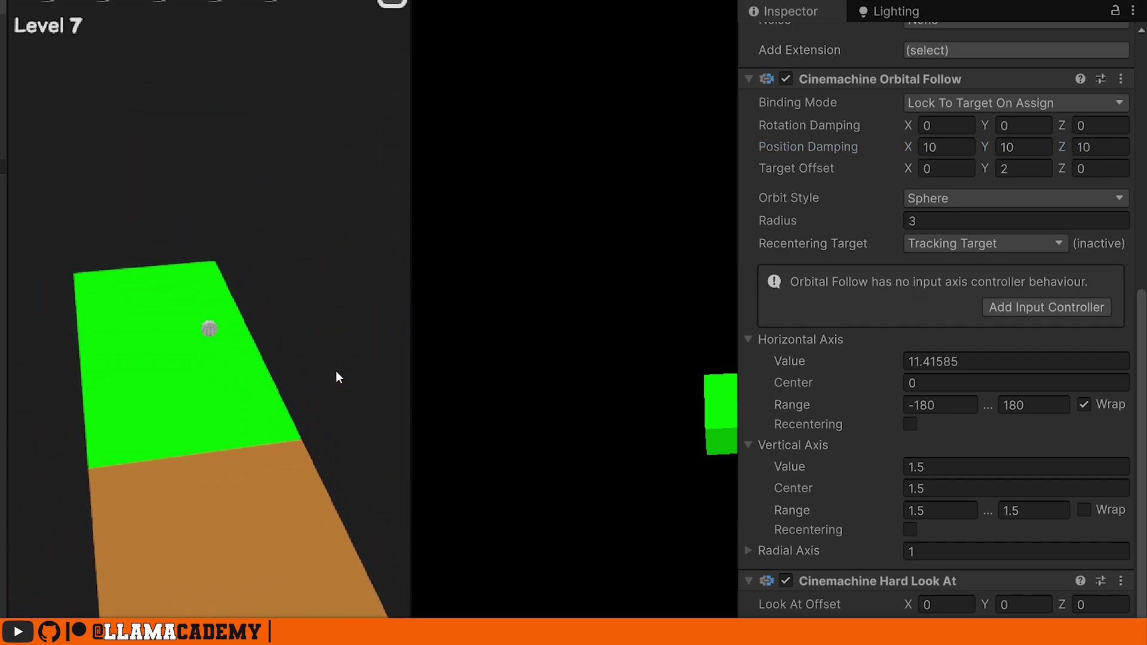
pyautogui.click(930, 147)
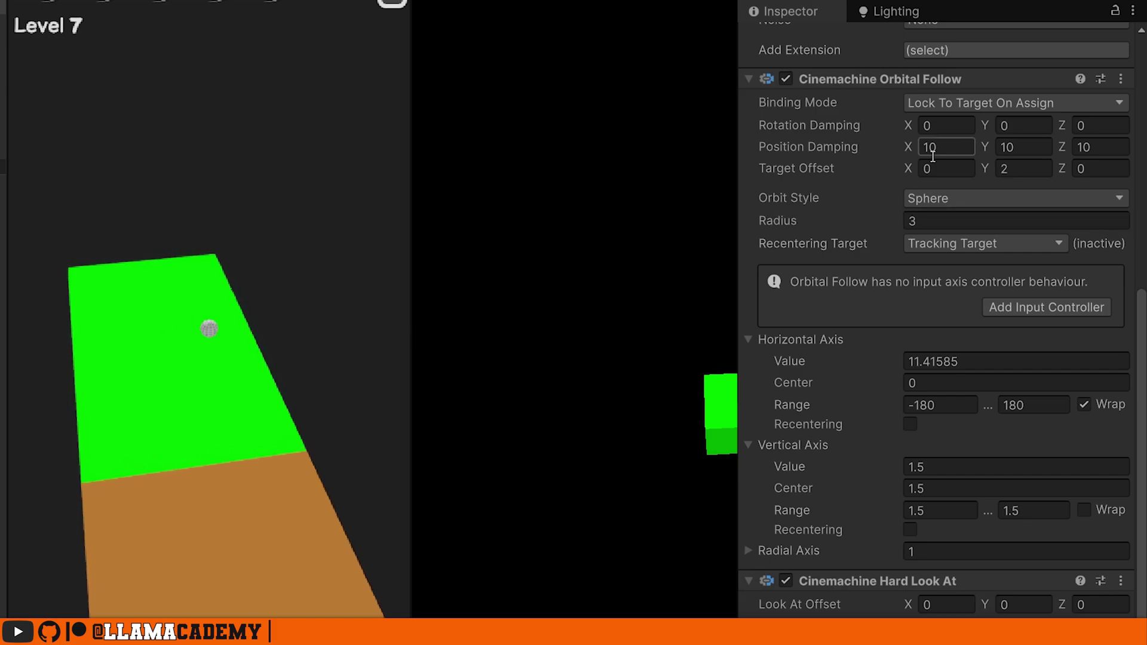
pyautogui.write('0.1')
pyautogui.click(1029, 146)
pyautogui.write('0.1')
pyautogui.click(1091, 149)
pyautogui.write('0.1')
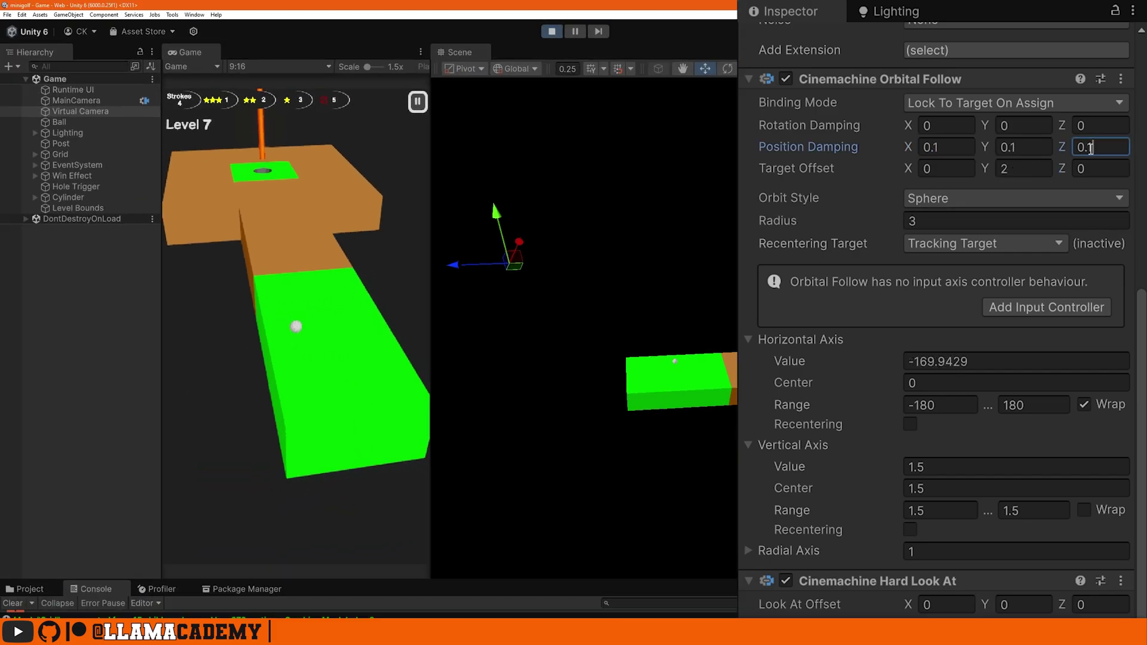
pyautogui.click(976, 127)
pyautogui.write('10')
pyautogui.press('Tab')
pyautogui.write('10')
pyautogui.press('Tab')
pyautogui.write('10')
pyautogui.press('Return')
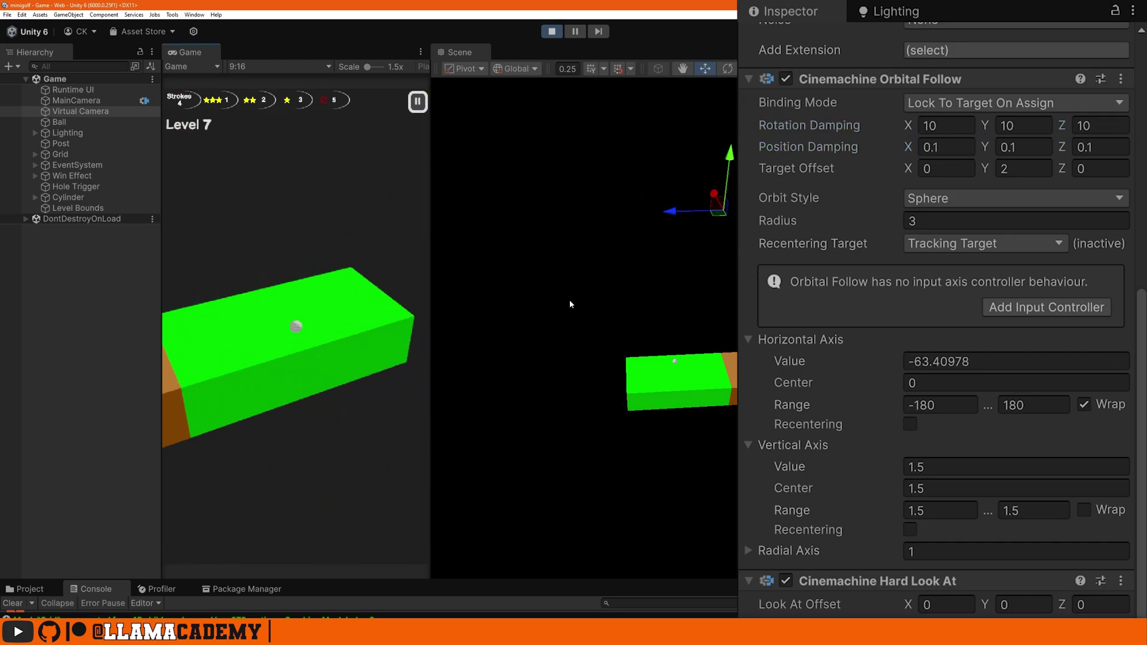
pyautogui.click(299, 326)
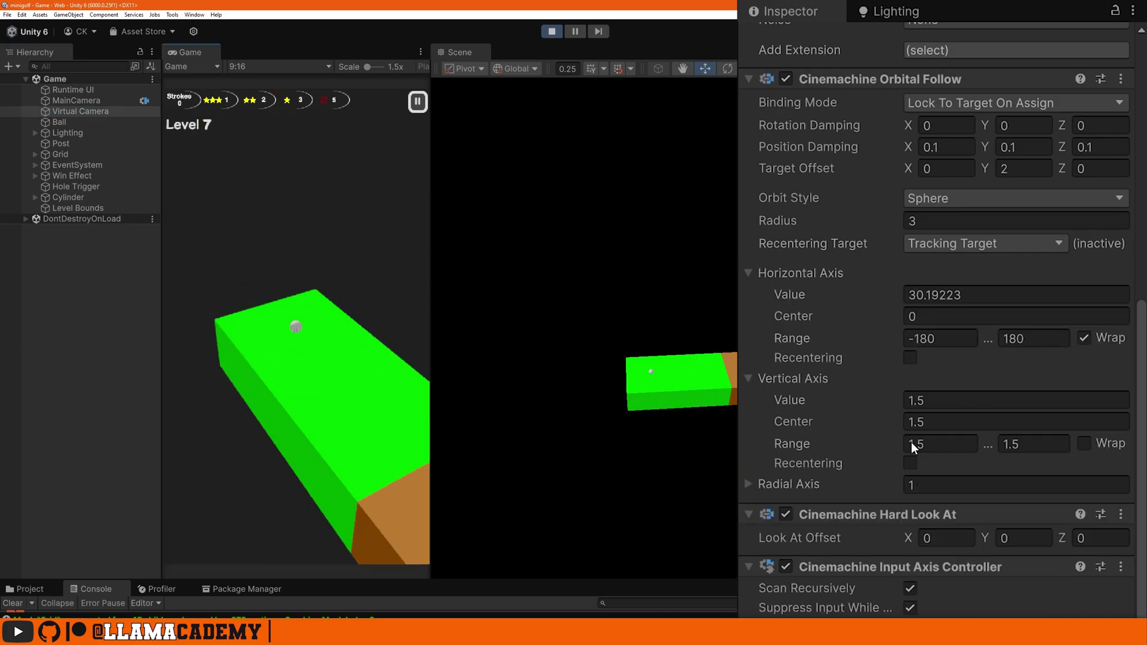
# Step: Disable the Input Axis Controller and switch Orbital Follow's Orbit Style to Three Ring
pyautogui.click(785, 567)
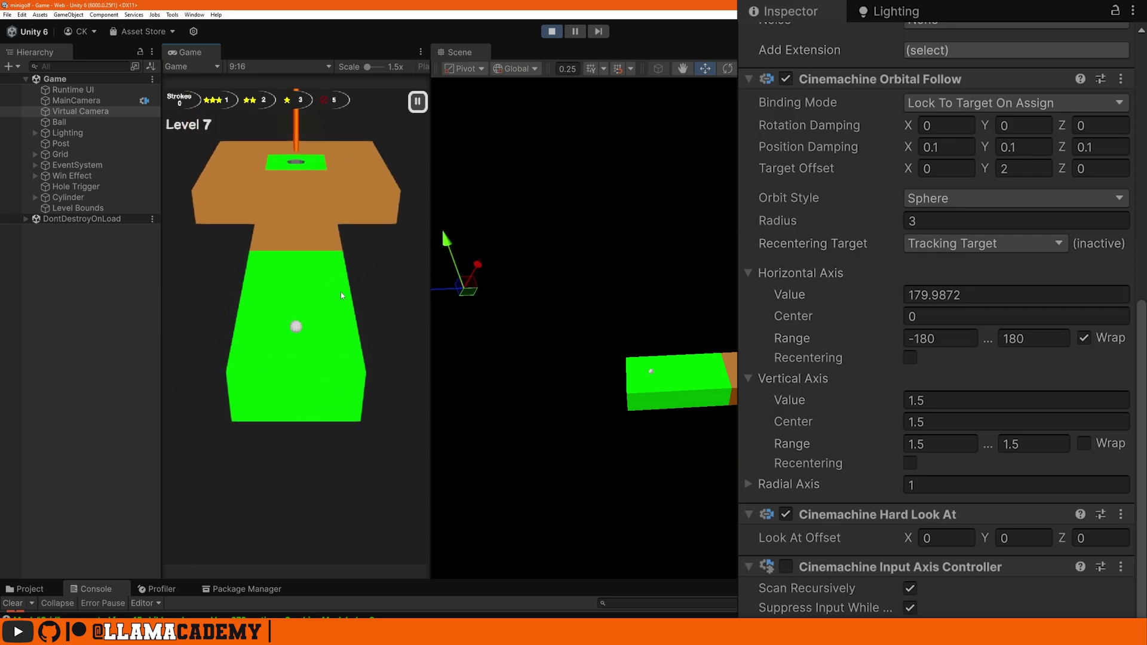
pyautogui.click(944, 197)
pyautogui.click(952, 233)
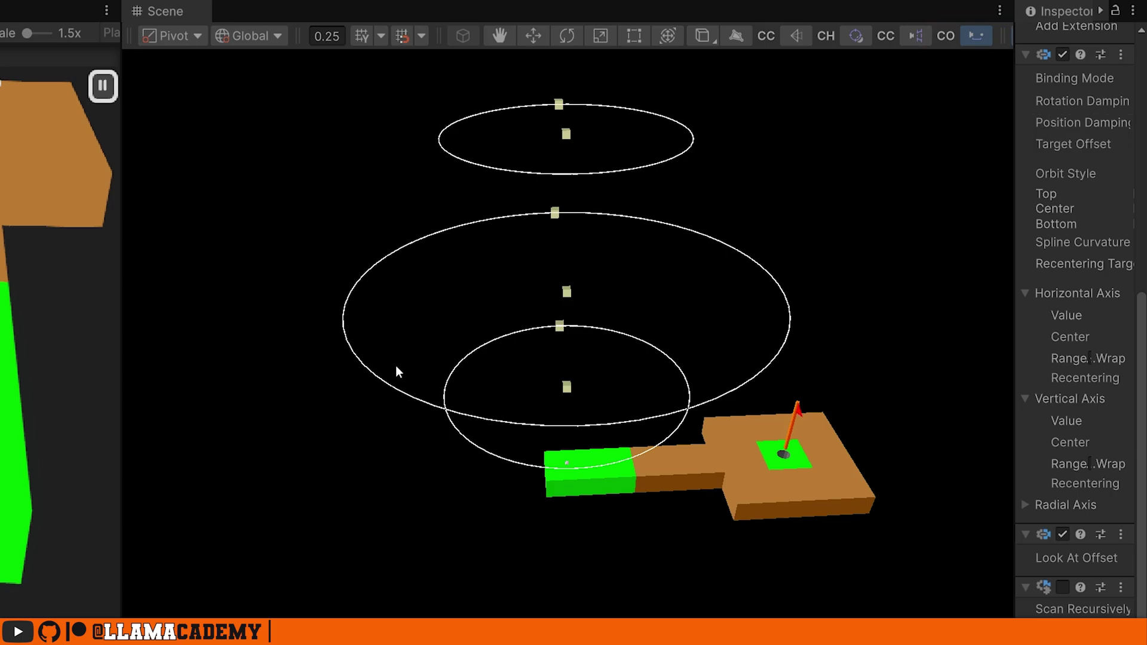
pyautogui.moveTo(1015, 360); pyautogui.dragTo(760, 359)
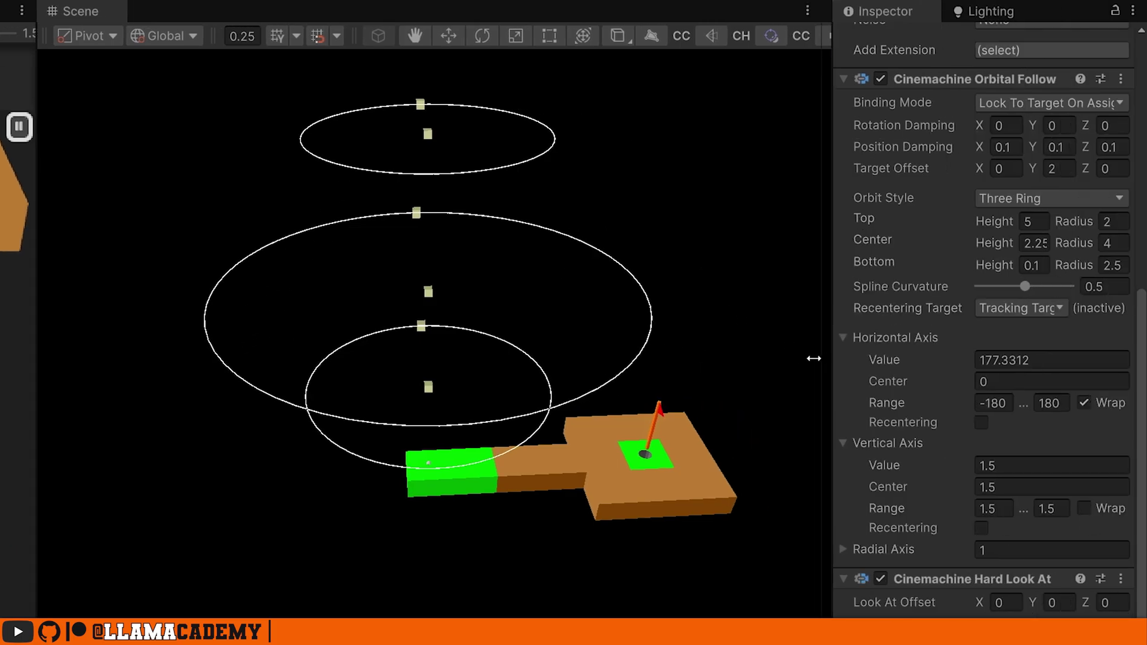
pyautogui.scroll(-3, 821, 412)
pyautogui.scroll(1, 823, 419)
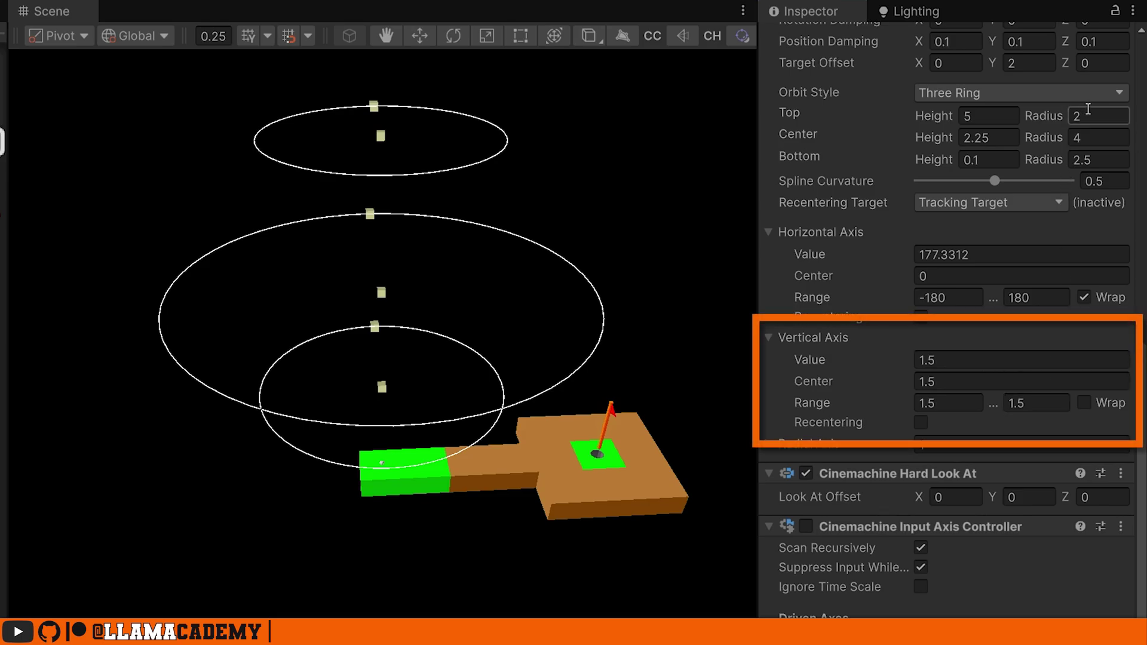
# Step: Set the Vertical Axis Range to 0 … 5
pyautogui.click(1057, 404)
pyautogui.write('5')
pyautogui.click(937, 405)
pyautogui.write('0')
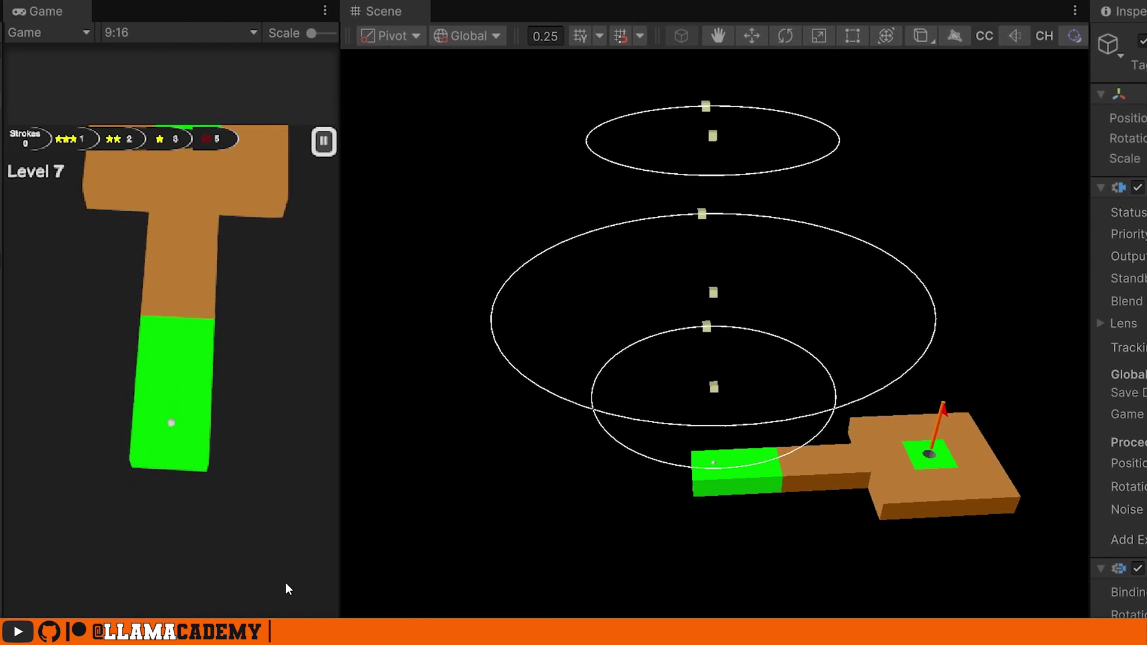
# Step: Test the Three Ring camera tilt and orbit in the Game view, then reopen Orbit Style
pyautogui.moveTo(285, 582); pyautogui.dragTo(588, 94)
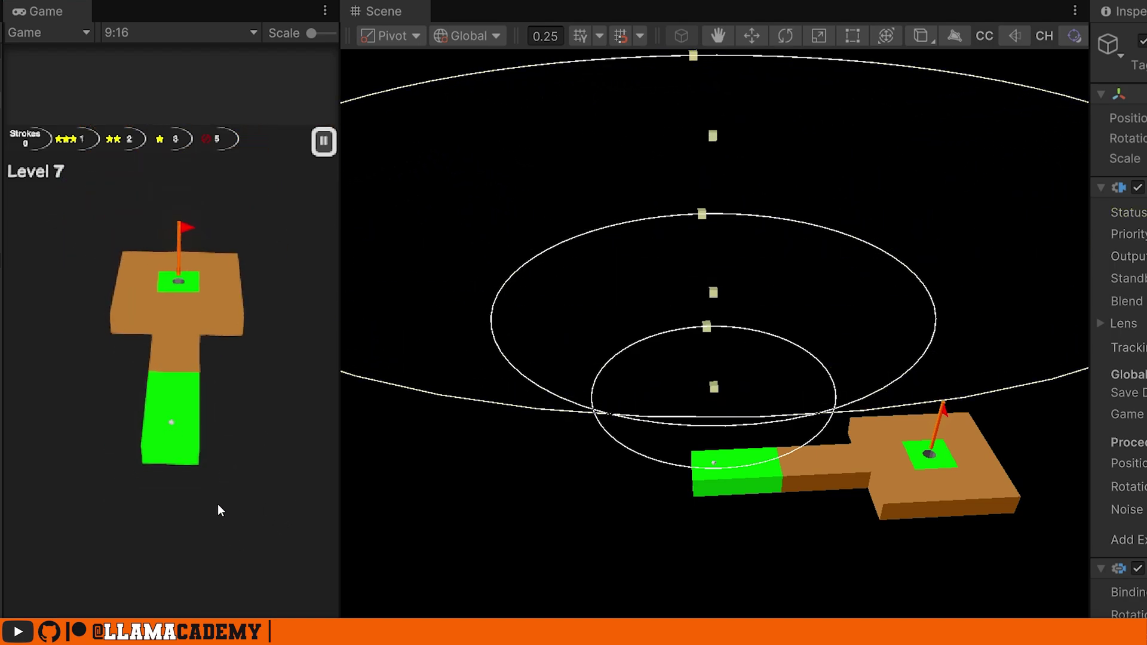
pyautogui.moveTo(232, 520); pyautogui.dragTo(245, 372)
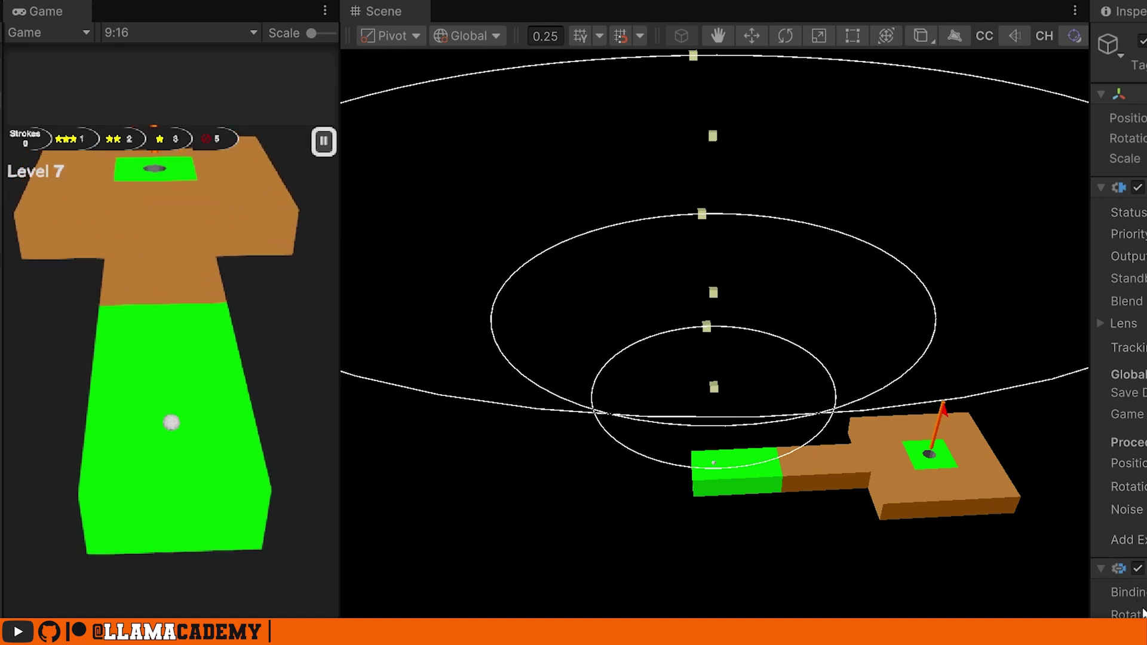
pyautogui.moveTo(216, 559); pyautogui.dragTo(298, 416)
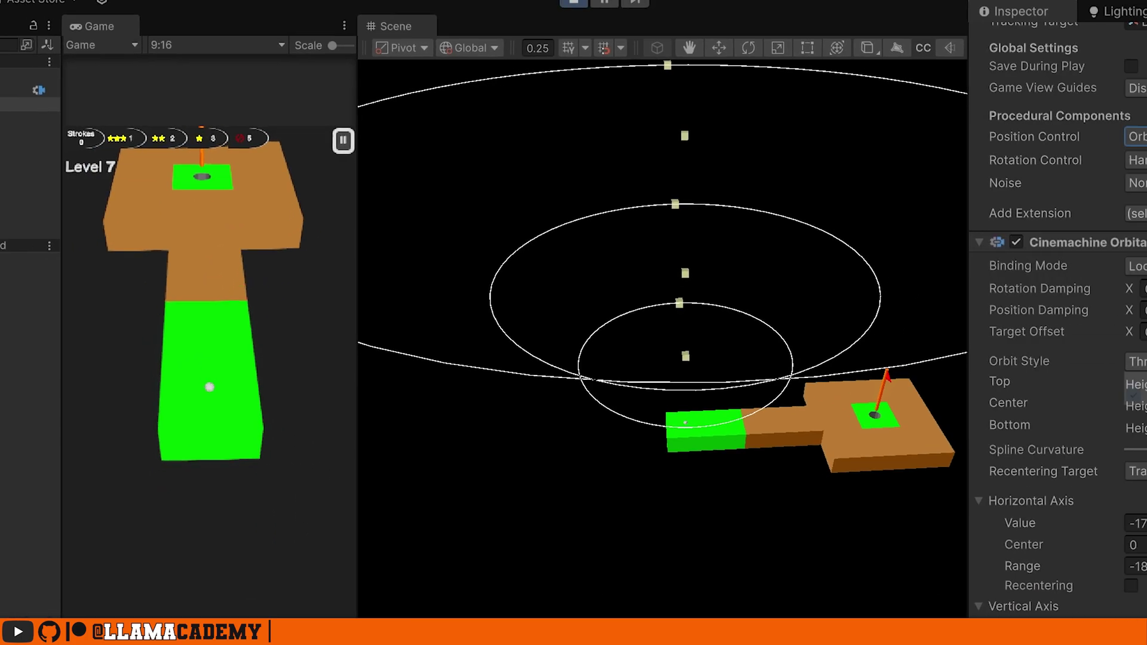
pyautogui.click(1084, 341)
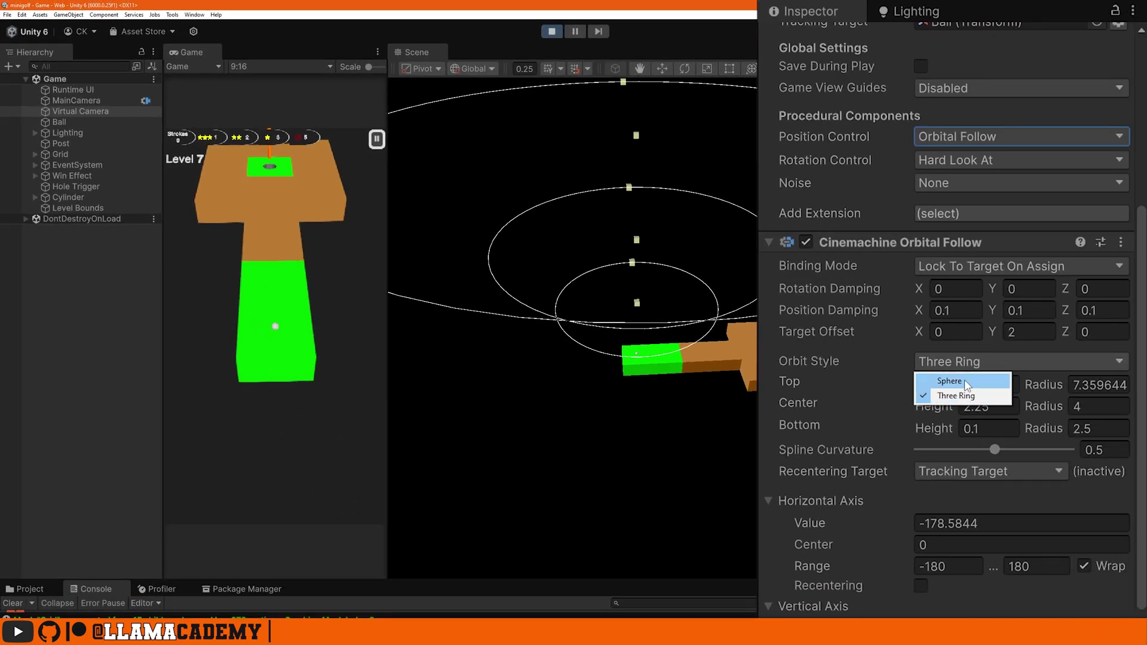
# Step: Switch to a Sphere orbit and preview a 5.13 radius and lower target offset
pyautogui.click(963, 384)
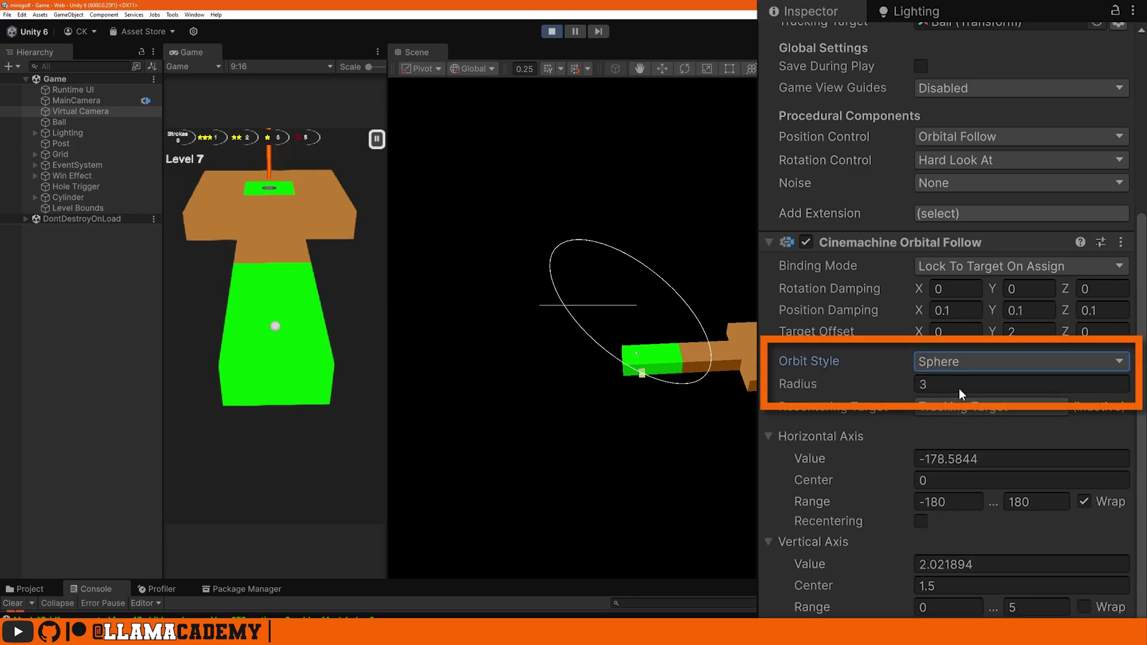
pyautogui.moveTo(643, 377)
pyautogui.moveTo(848, 384)
pyautogui.mouseDown()
pyautogui.moveTo(830, 384)
pyautogui.moveTo(871, 384)
pyautogui.mouseUp()
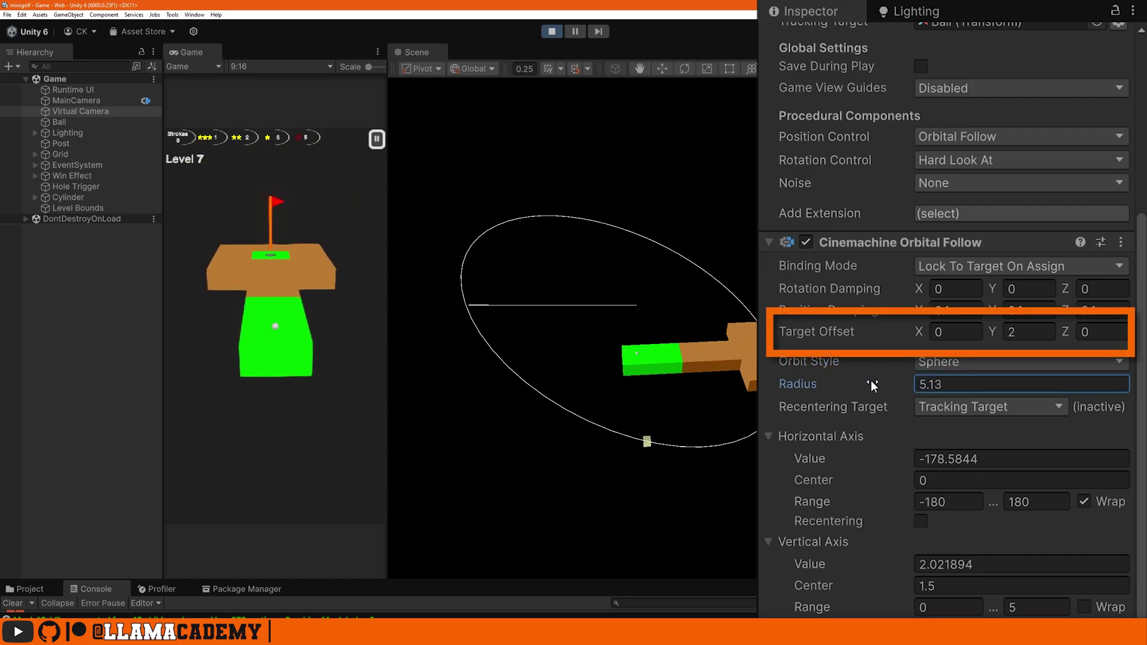
pyautogui.moveTo(998, 336); pyautogui.dragTo(1015, 366)
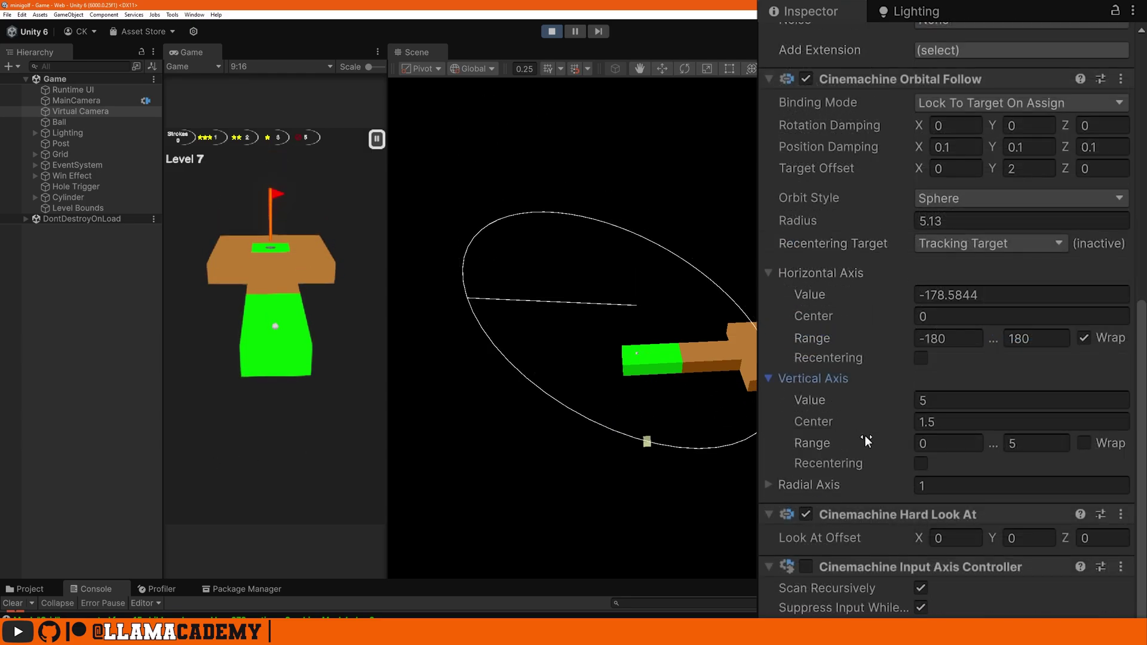
# Step: Set the Vertical Axis Value to 1.5 and the orbit Radius back to 3
pyautogui.click(926, 401)
pyautogui.write('1.5')
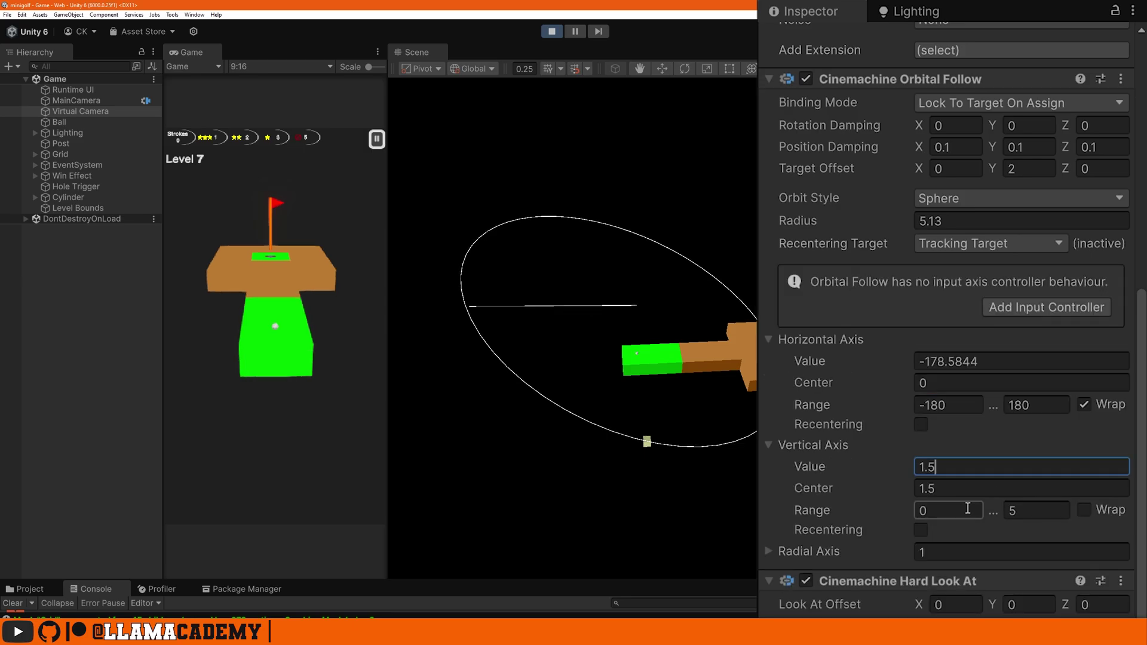
pyautogui.click(968, 221)
pyautogui.write('3')
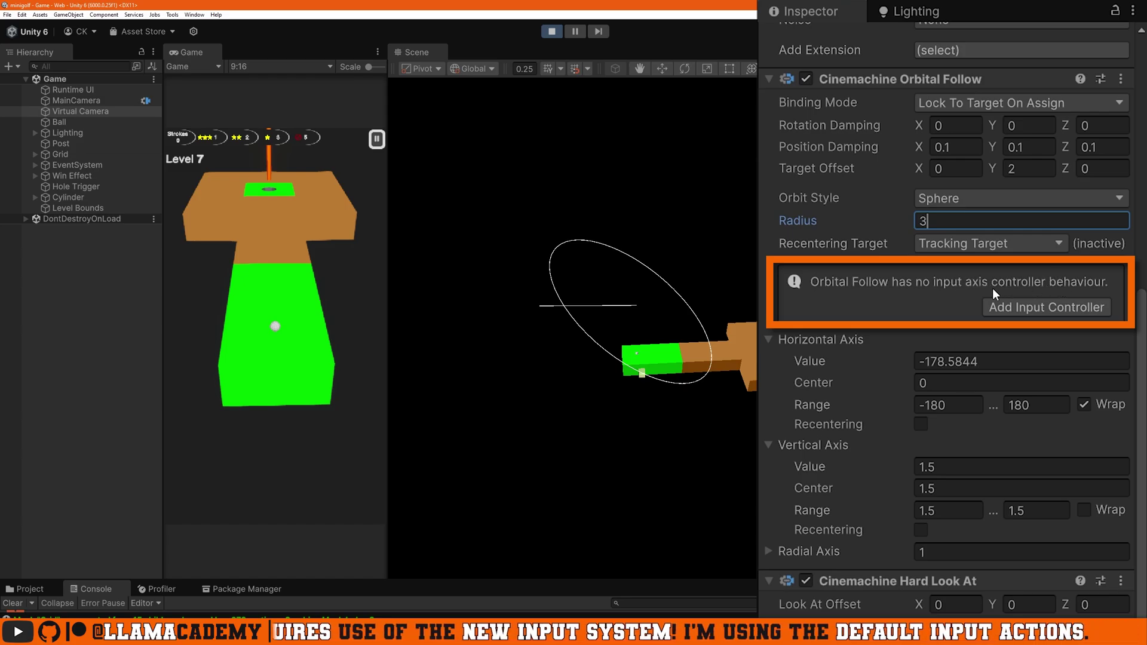
pyautogui.click(844, 83)
pyautogui.scroll(-3, 851, 344)
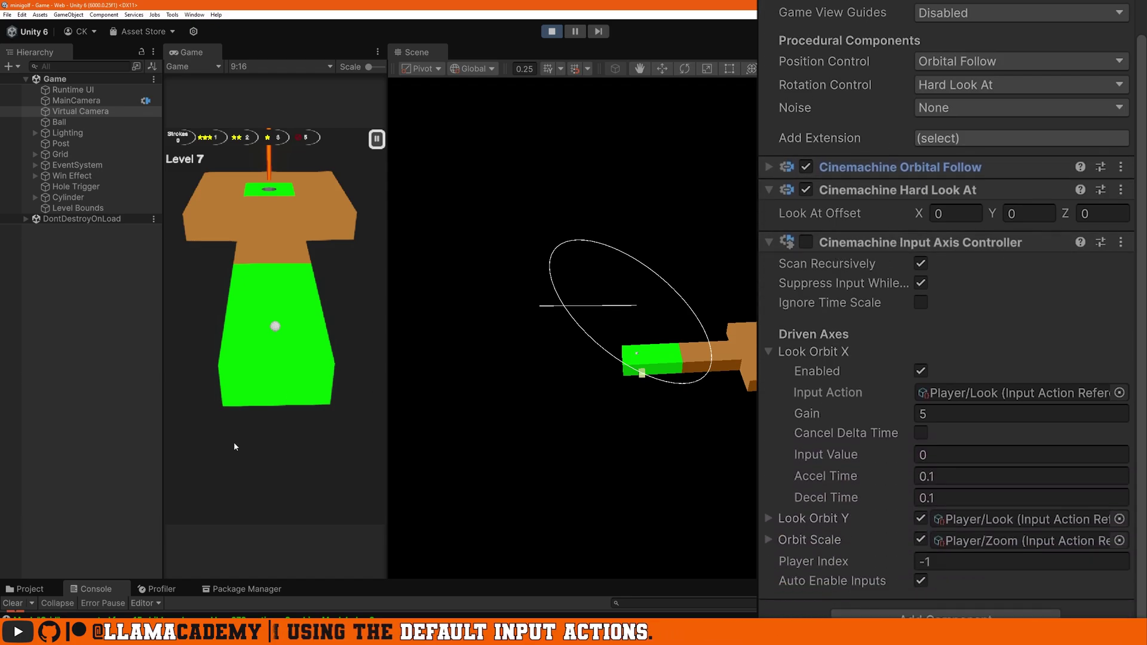
pyautogui.click(199, 445)
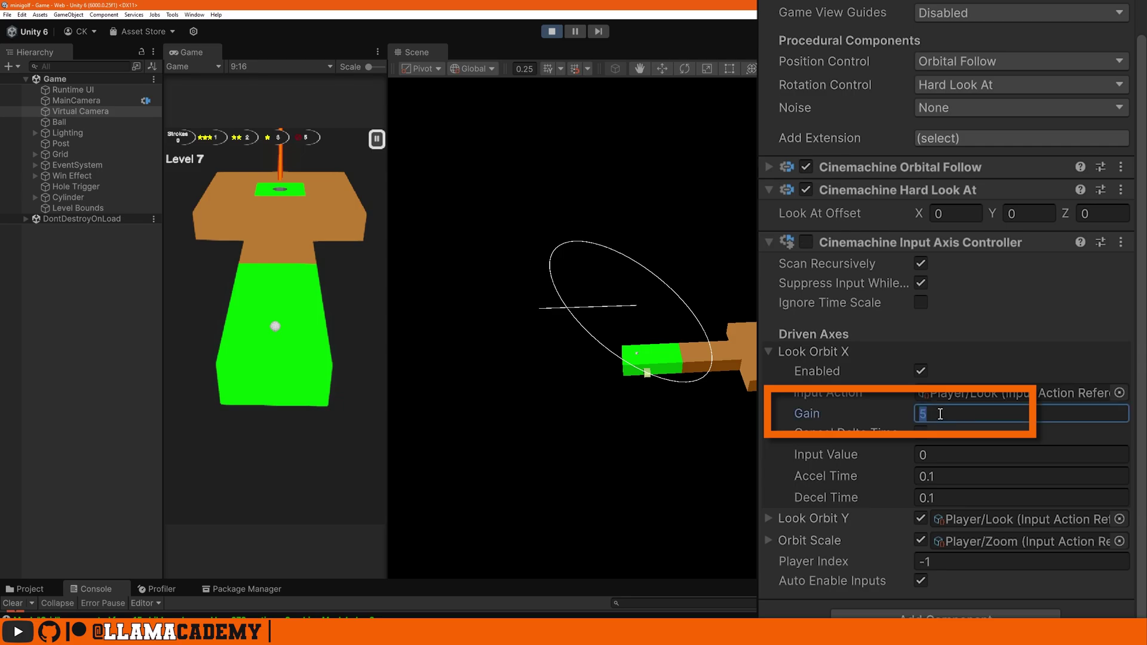
pyautogui.click(213, 437)
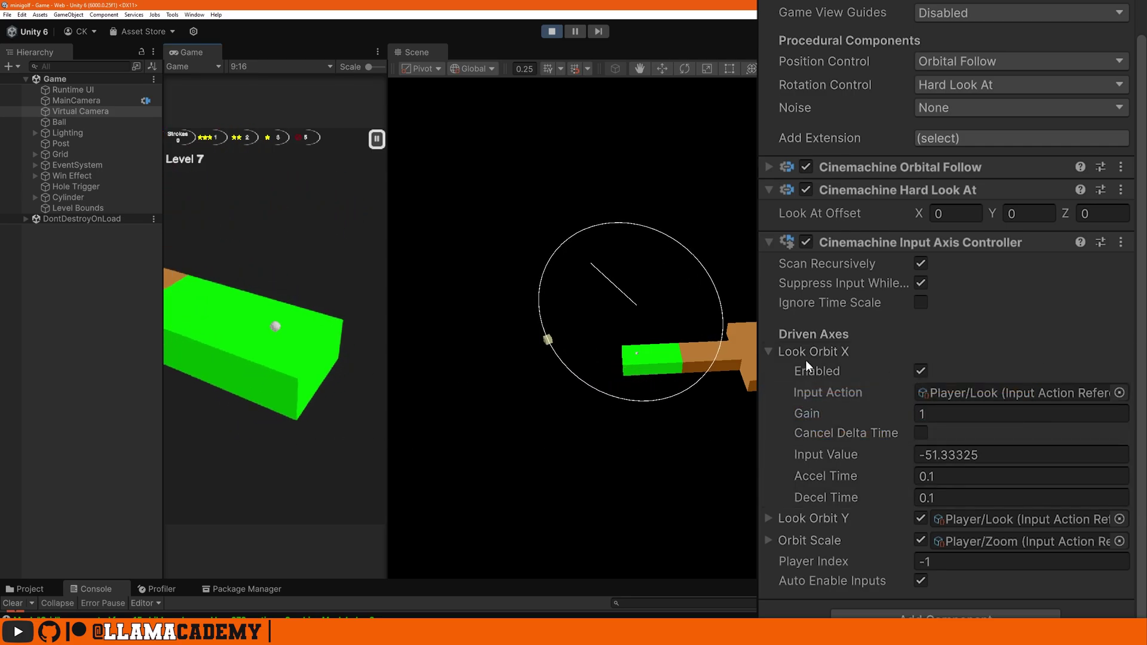
pyautogui.click(961, 413)
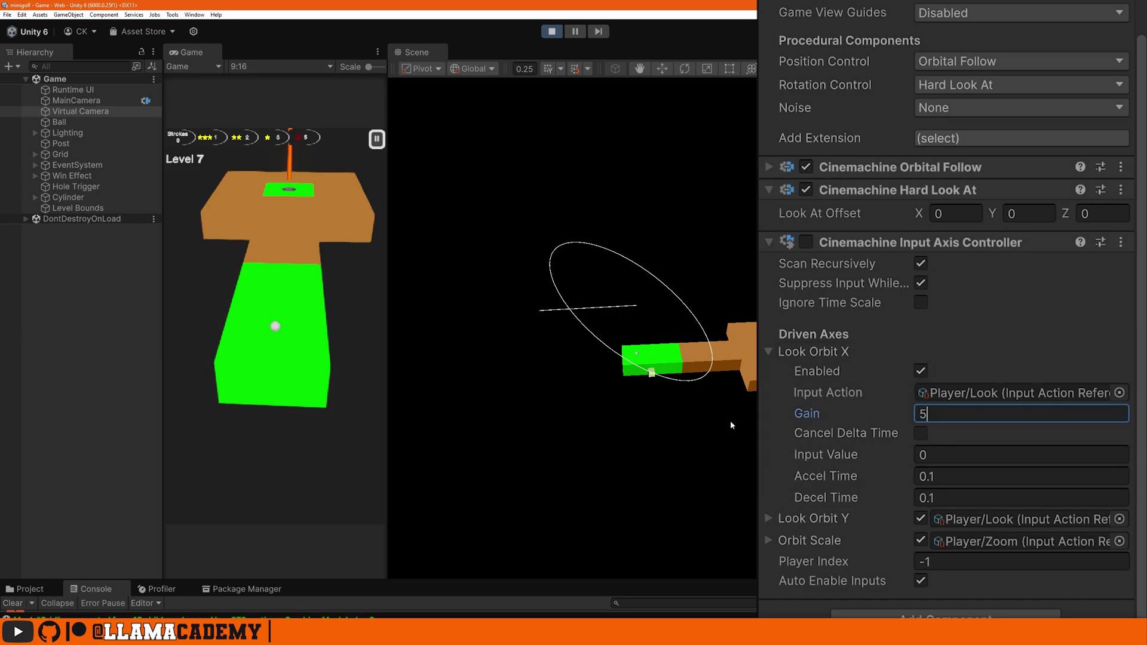
pyautogui.click(216, 458)
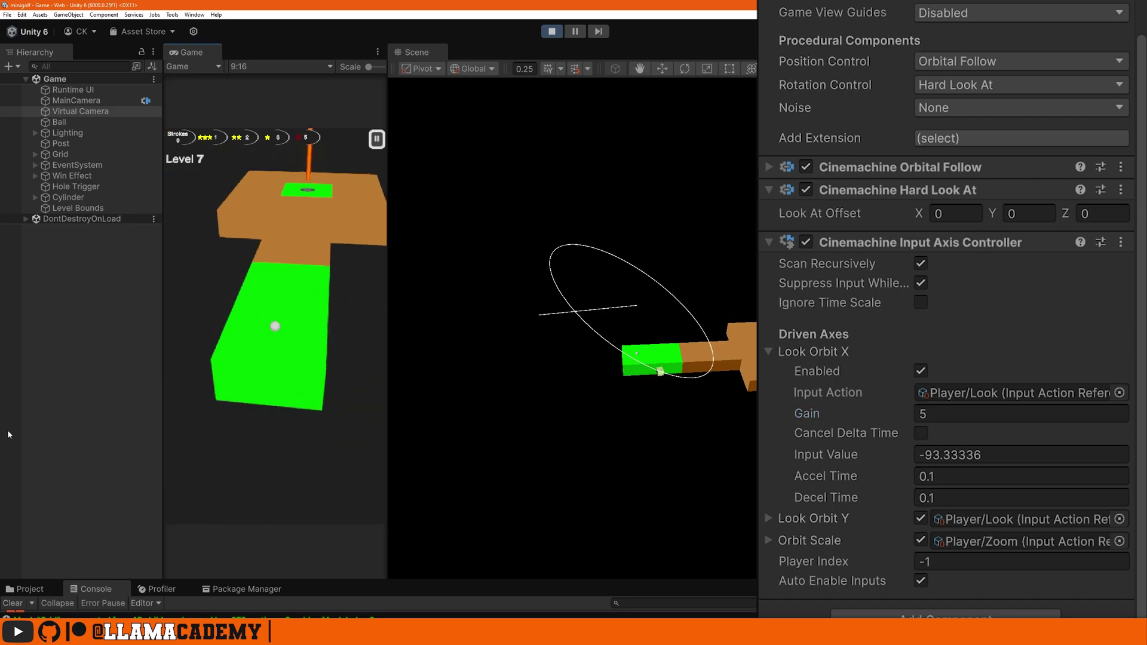
pyautogui.click(806, 242)
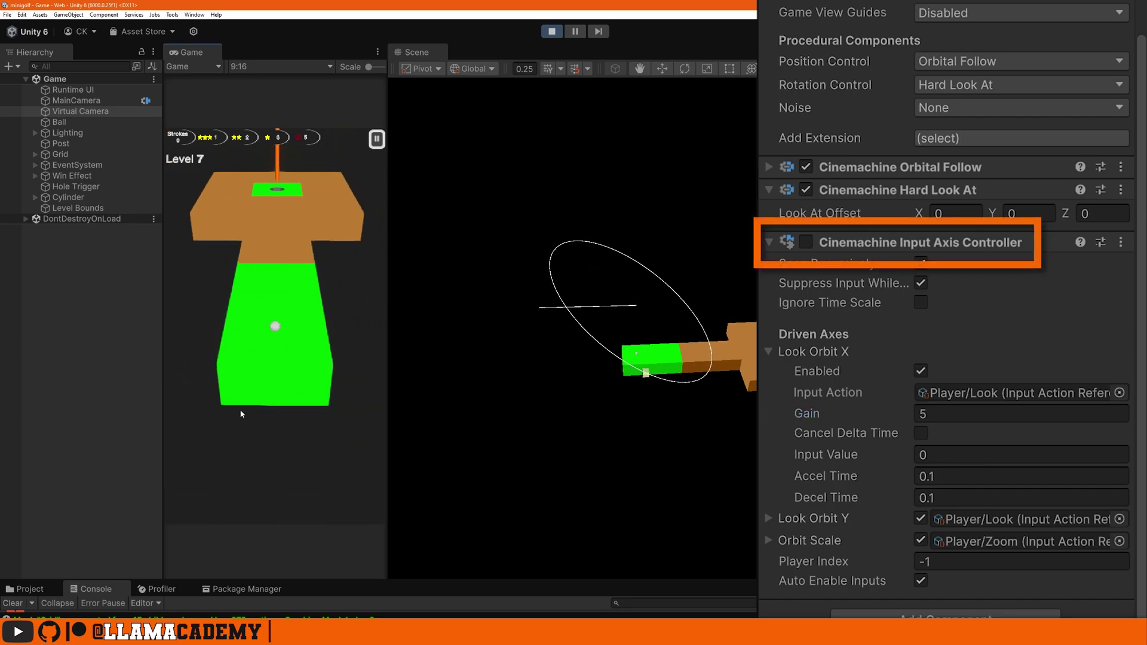
# Step: Expand and collapse Orbital Follow, then re-enable the Cinemachine Input Axis Controller
pyautogui.scroll(6, 848, 504)
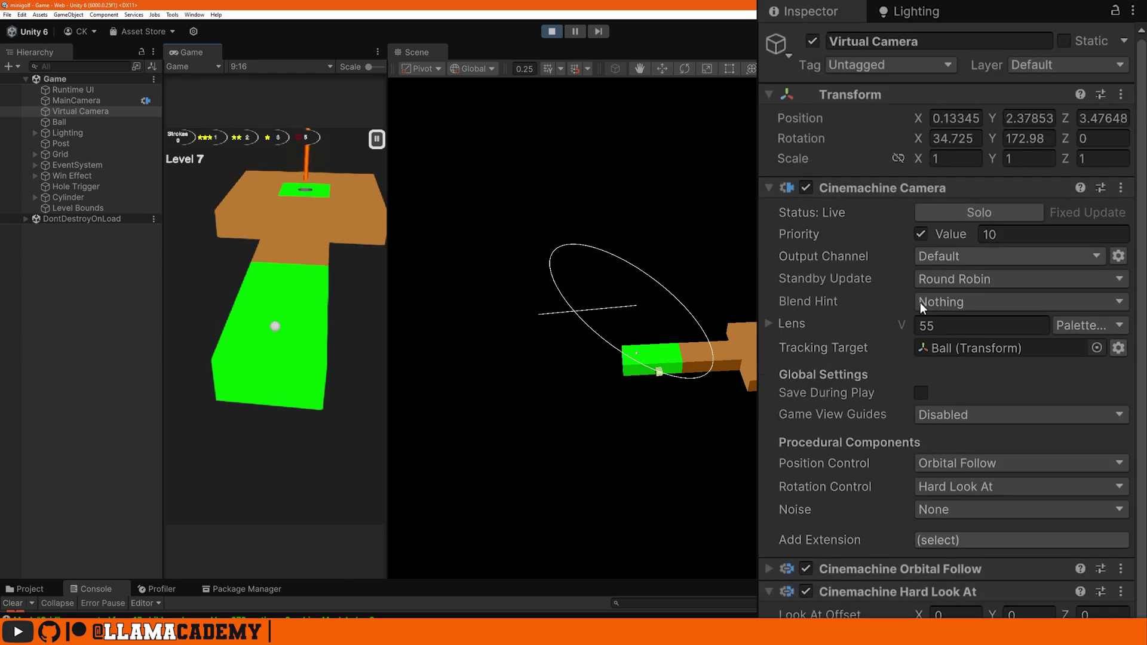
pyautogui.click(878, 573)
pyautogui.scroll(-5, 872, 538)
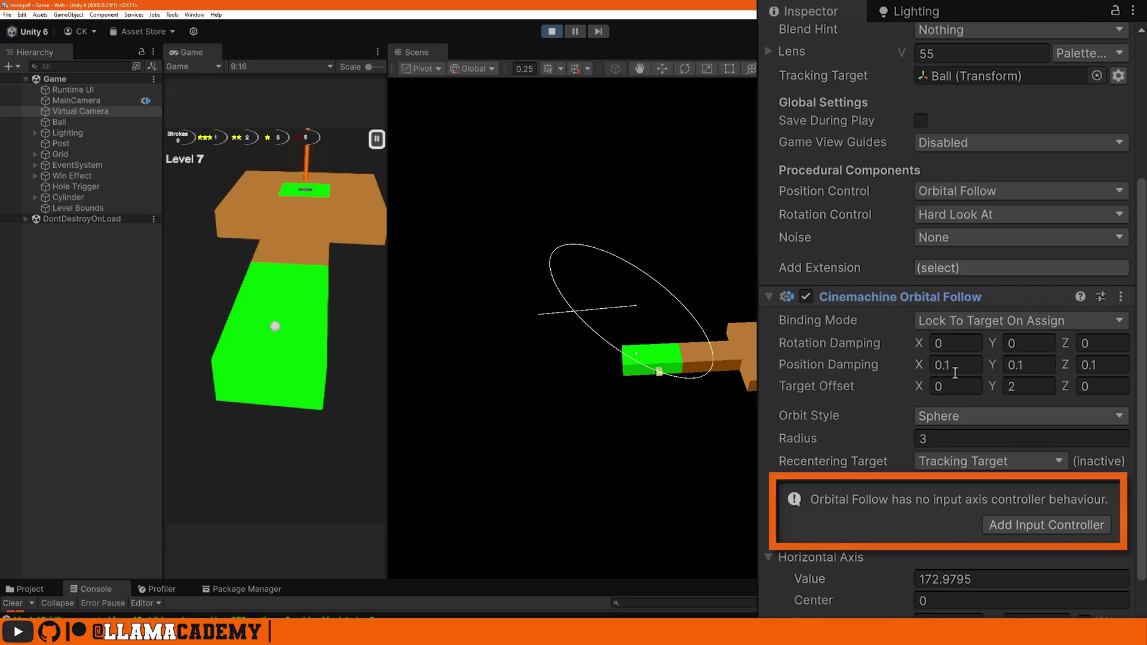
pyautogui.click(892, 297)
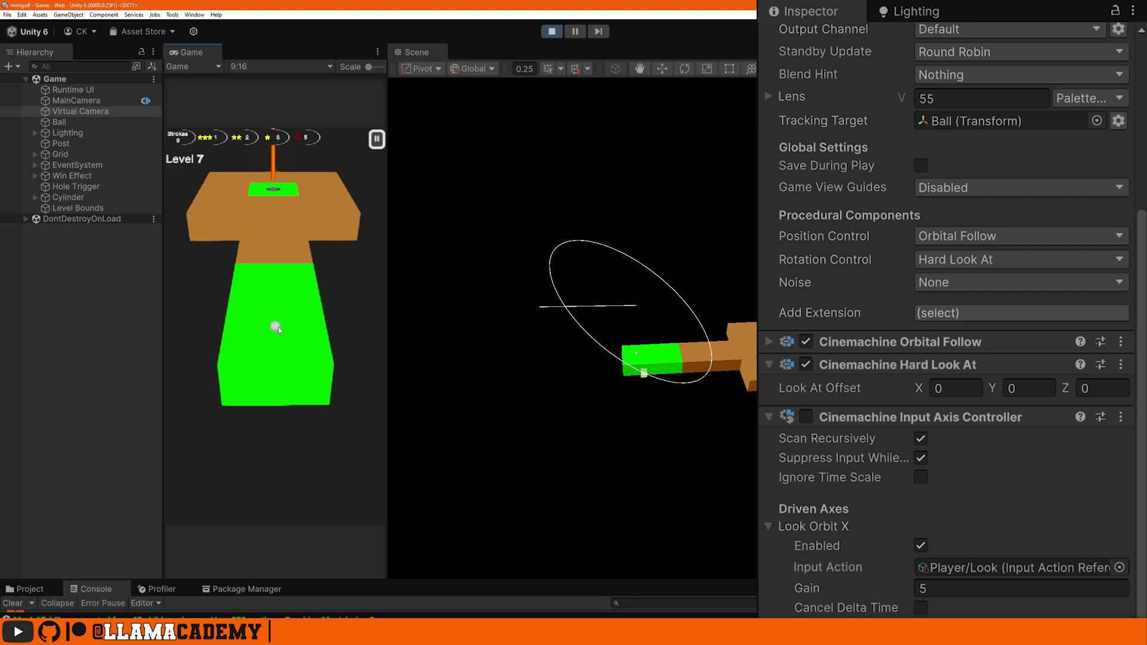
pyautogui.moveTo(271, 360); pyautogui.dragTo(274, 368)
pyautogui.click(805, 416)
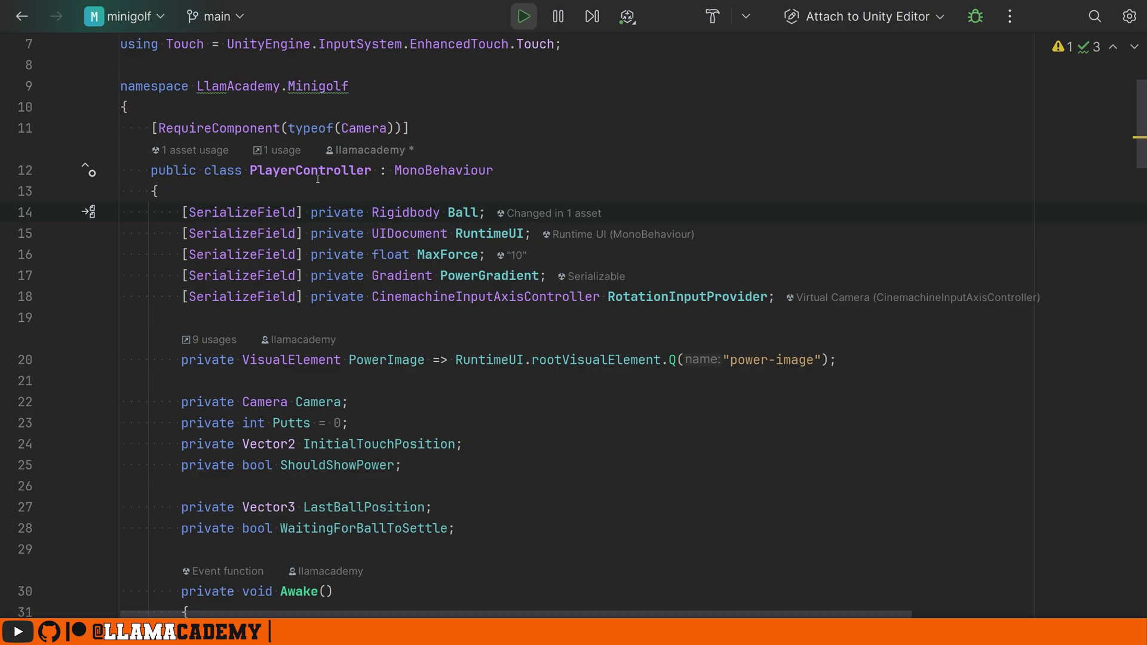
# Step: Go to TouchOnFingerDown and select its RotationInputProvider.enabled line
pyautogui.moveTo(318, 179)
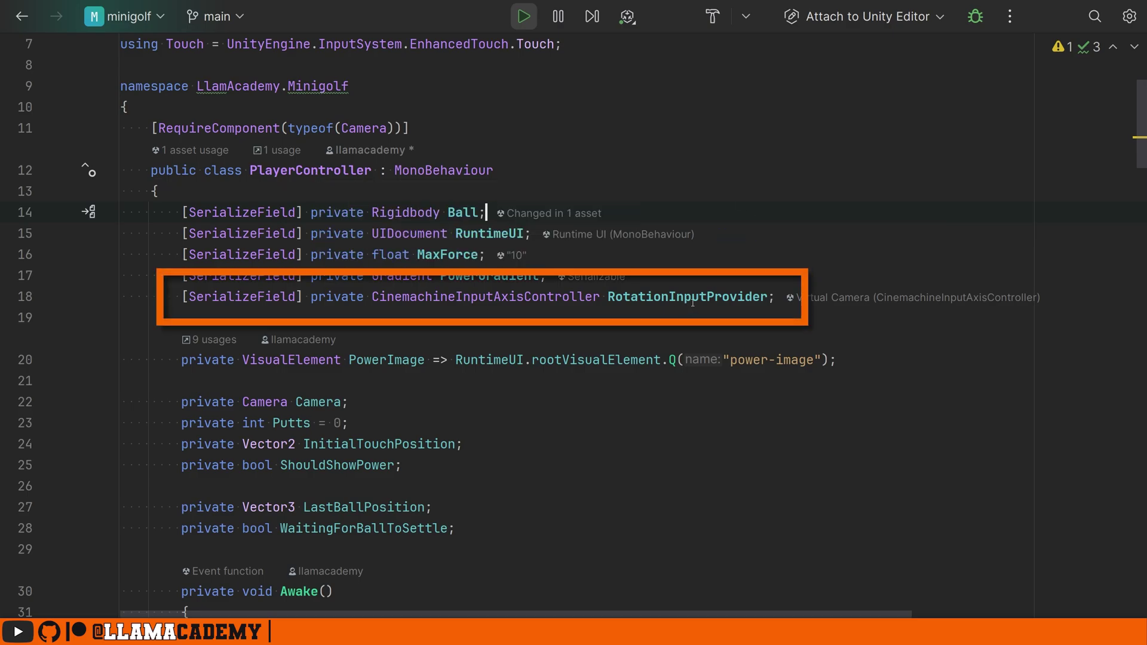
pyautogui.scroll(-8, 473, 300)
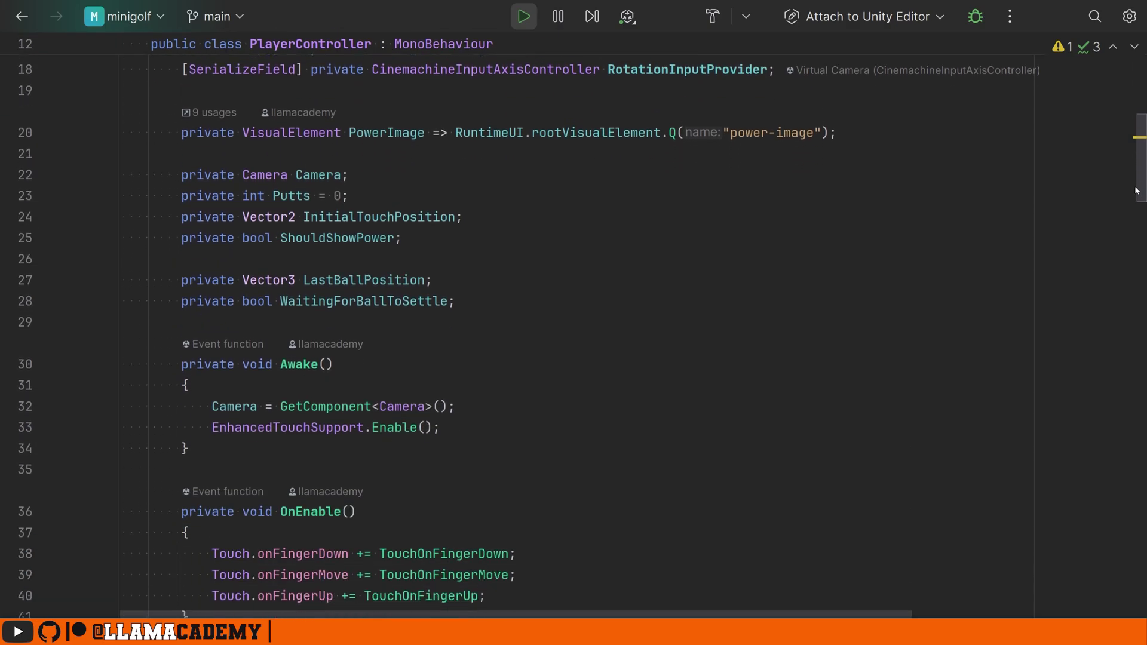
pyautogui.moveTo(231, 271)
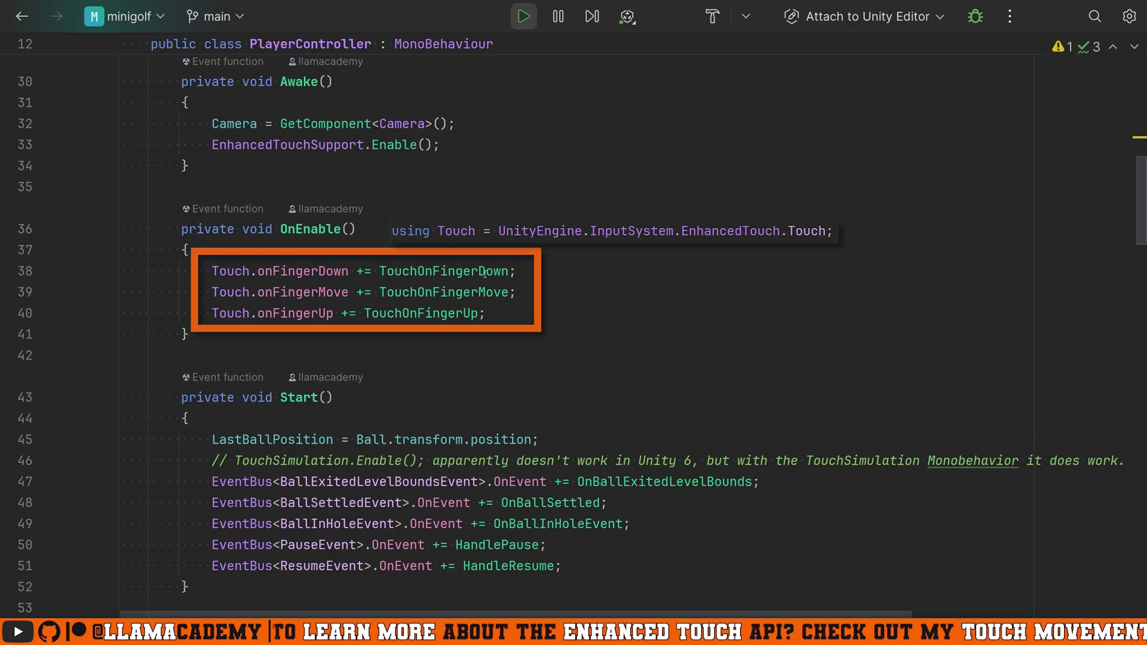
pyautogui.keyDown('ctrl'); pyautogui.click(414, 270); pyautogui.keyUp('ctrl')
pyautogui.scroll(-3, 539, 297)
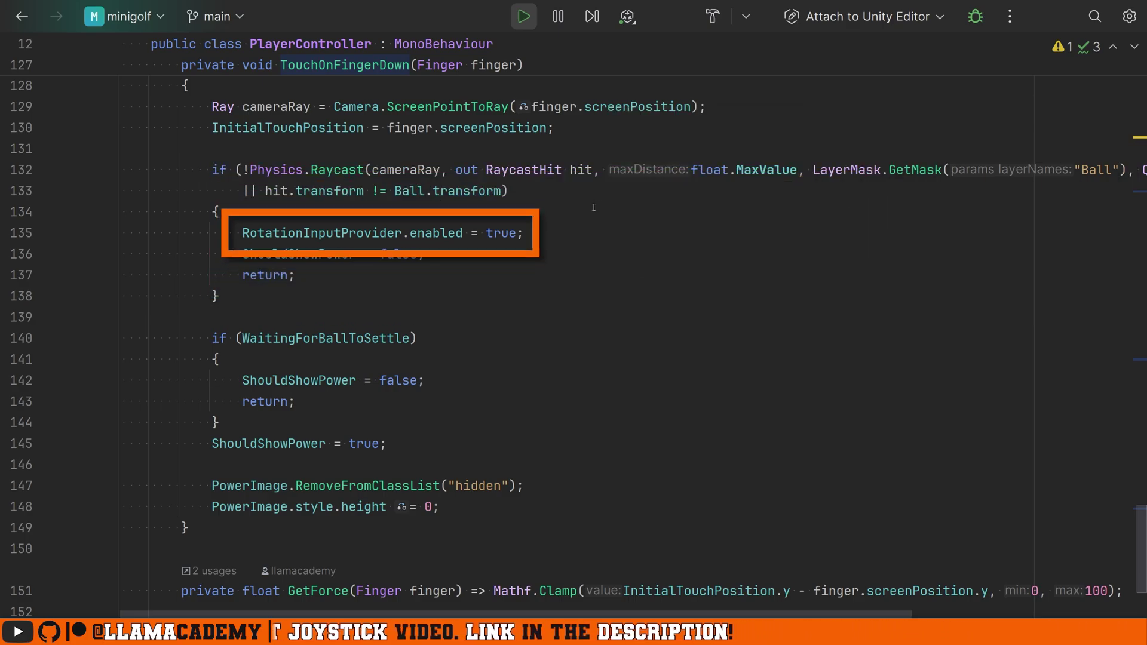
pyautogui.moveTo(547, 233); pyautogui.dragTo(242, 233)
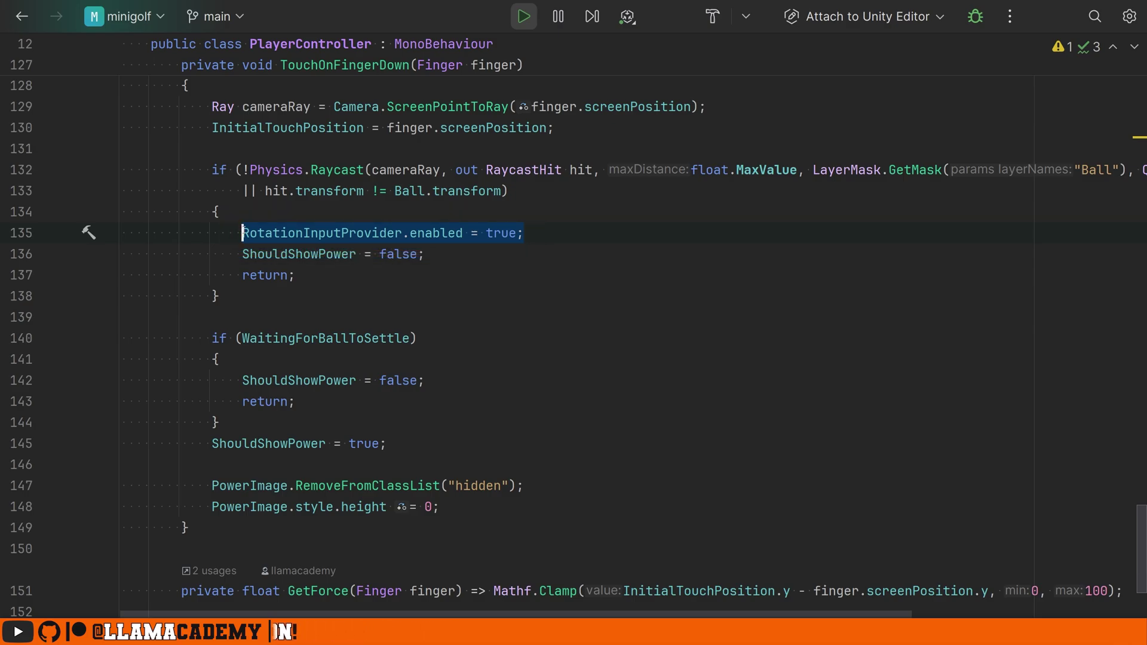
pyautogui.click(569, 317)
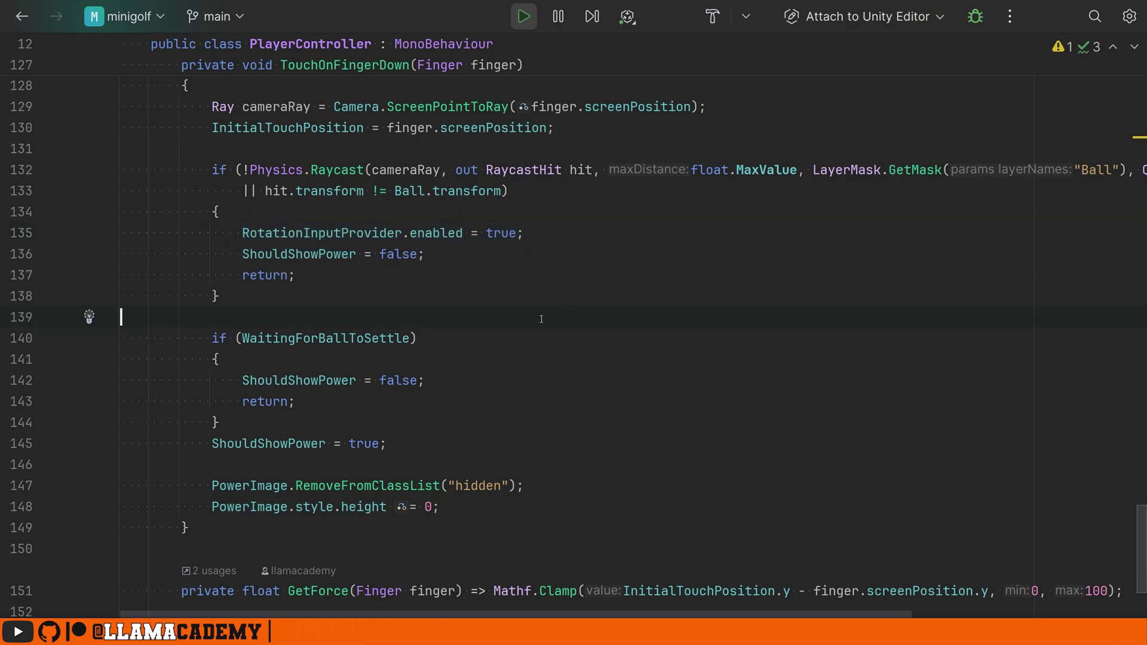
# Step: Scroll up to TouchOnFingerUp and select the line disabling rotation input
pyautogui.scroll(7, 539, 319)
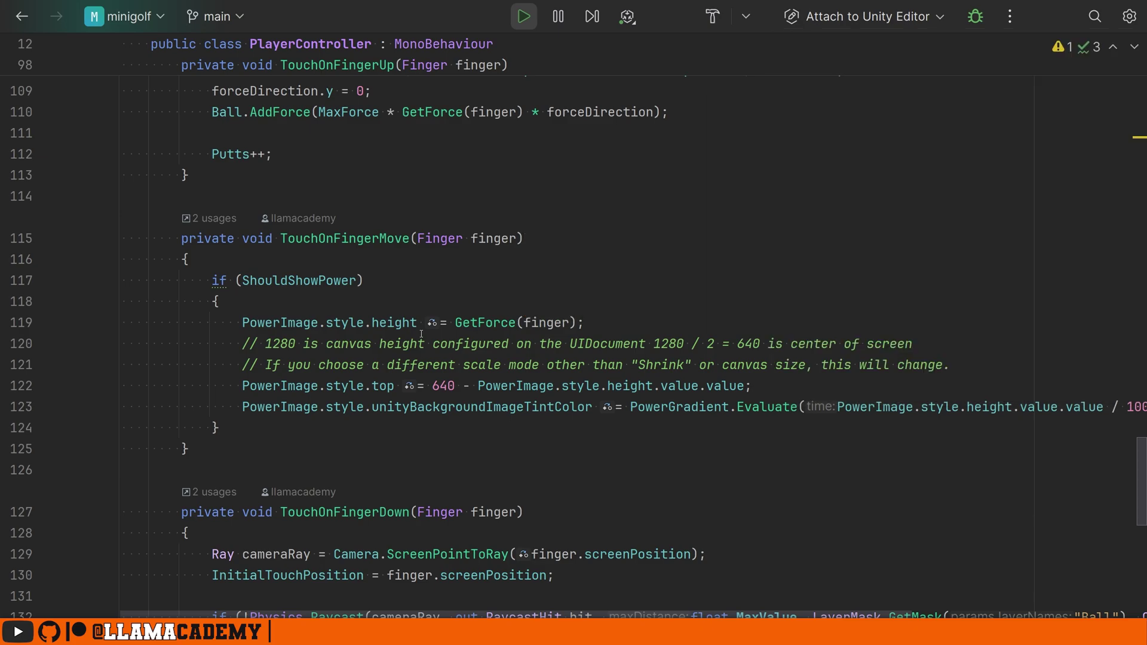
pyautogui.scroll(5, 421, 334)
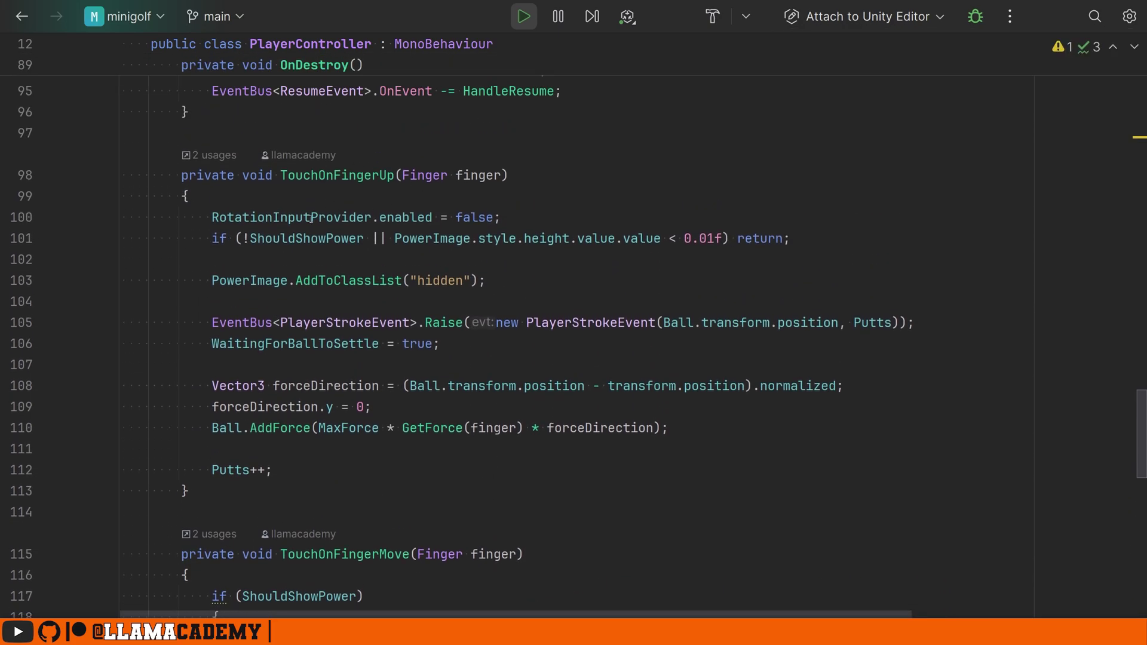
pyautogui.press('Home')
pyautogui.hotkey('shift', 'End')
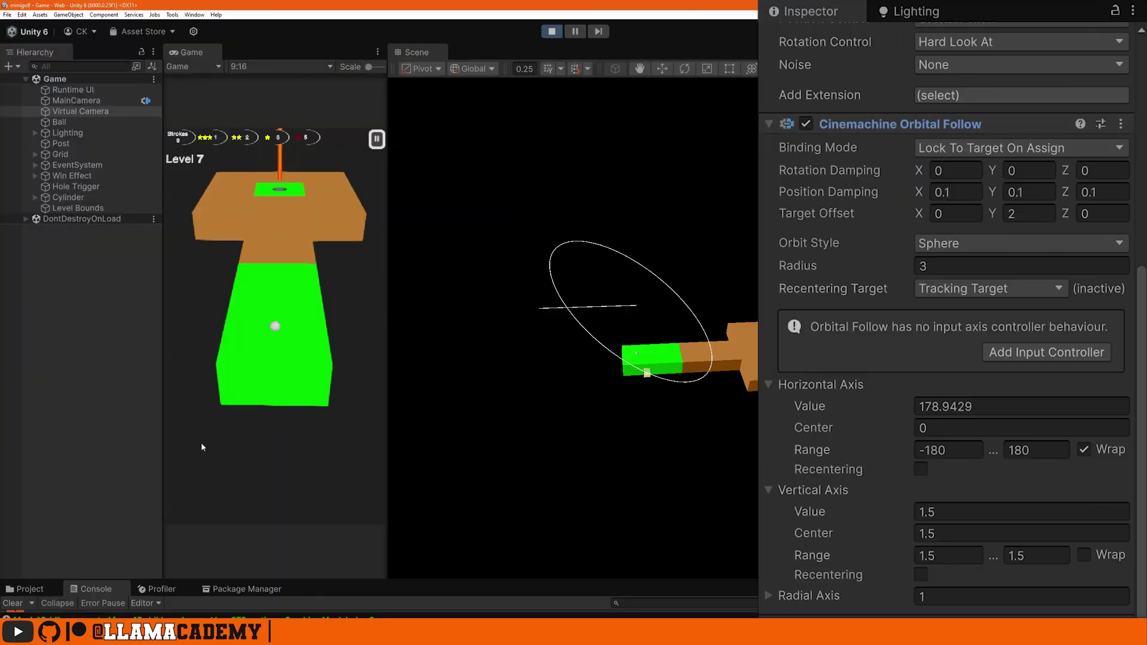
# Step: Orbit the camera and shoot the ball on Level 7 until it sinks on the third stroke
pyautogui.moveTo(200, 449); pyautogui.dragTo(382, 412)
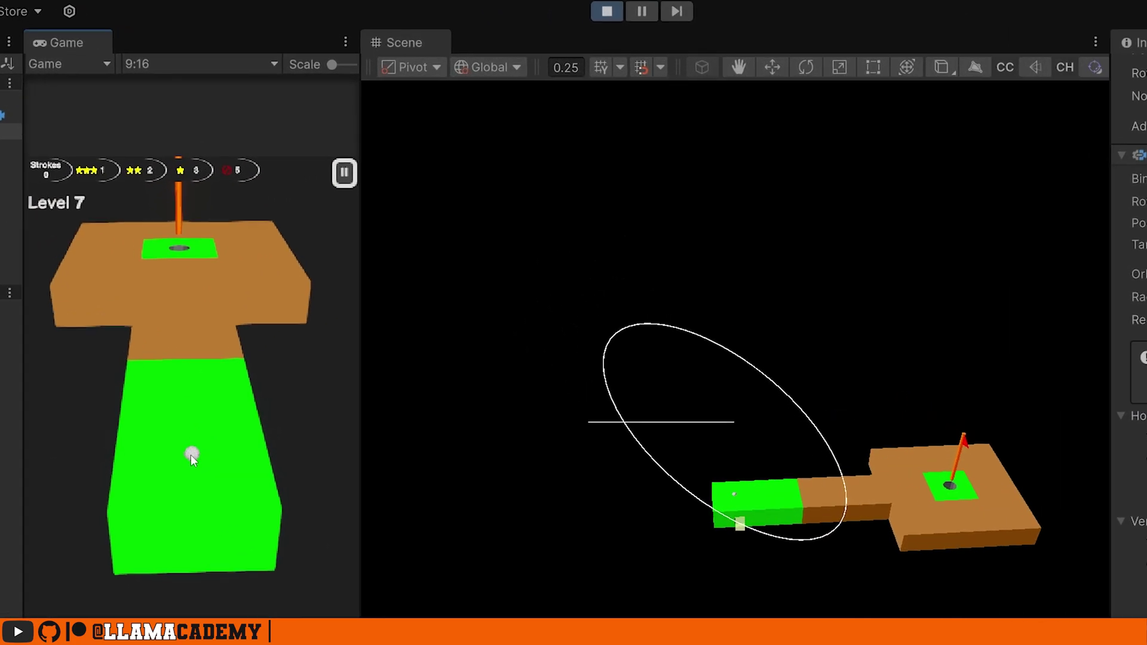
pyautogui.moveTo(275, 326); pyautogui.dragTo(264, 378)
pyautogui.moveTo(206, 514); pyautogui.dragTo(209, 515)
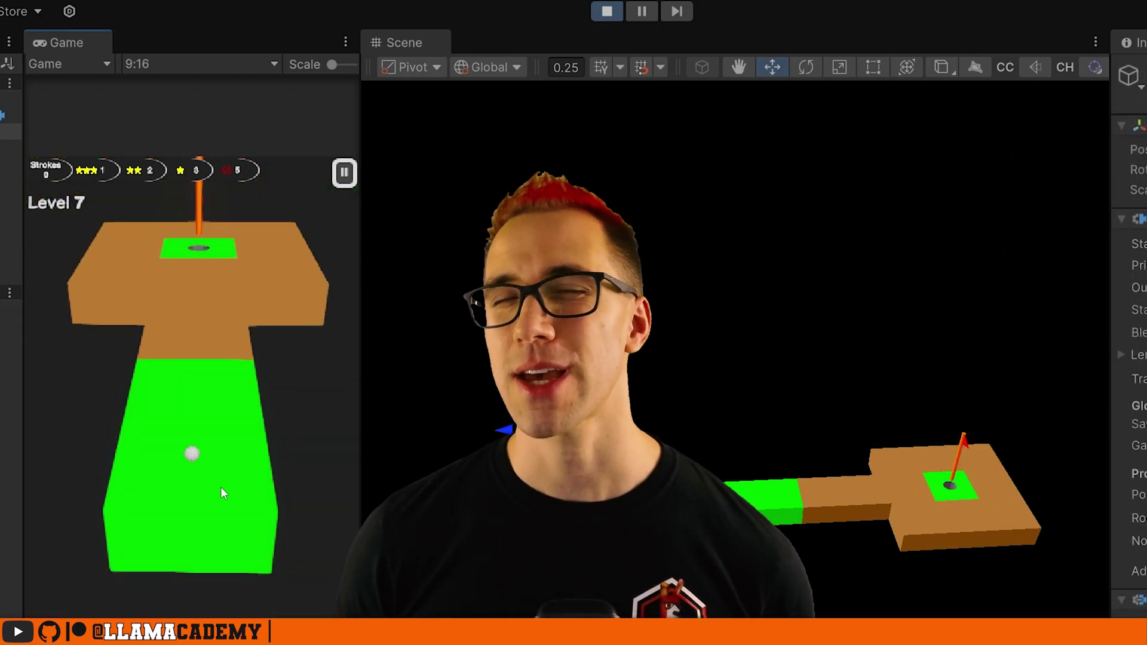
pyautogui.click(214, 523)
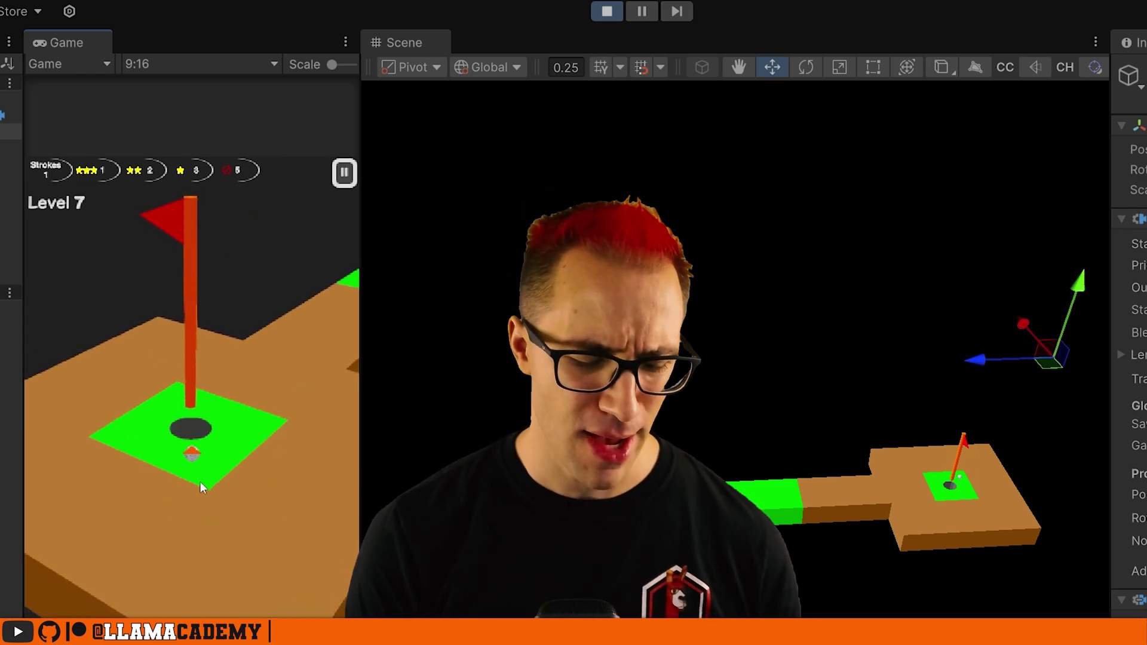
pyautogui.click(287, 512)
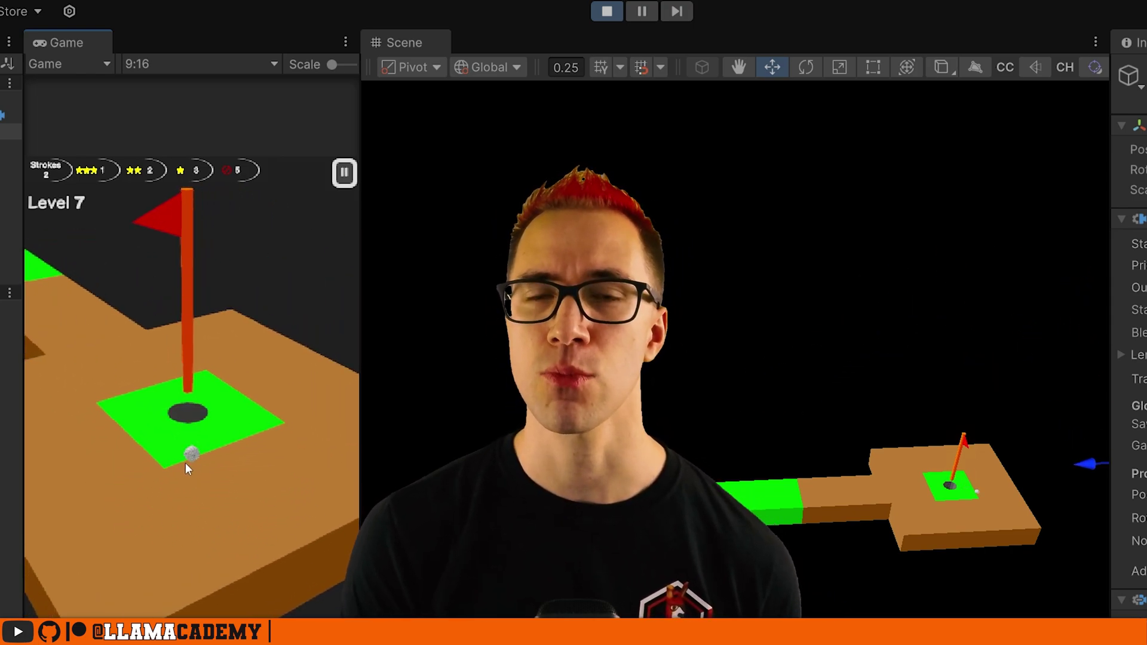
pyautogui.click(190, 473)
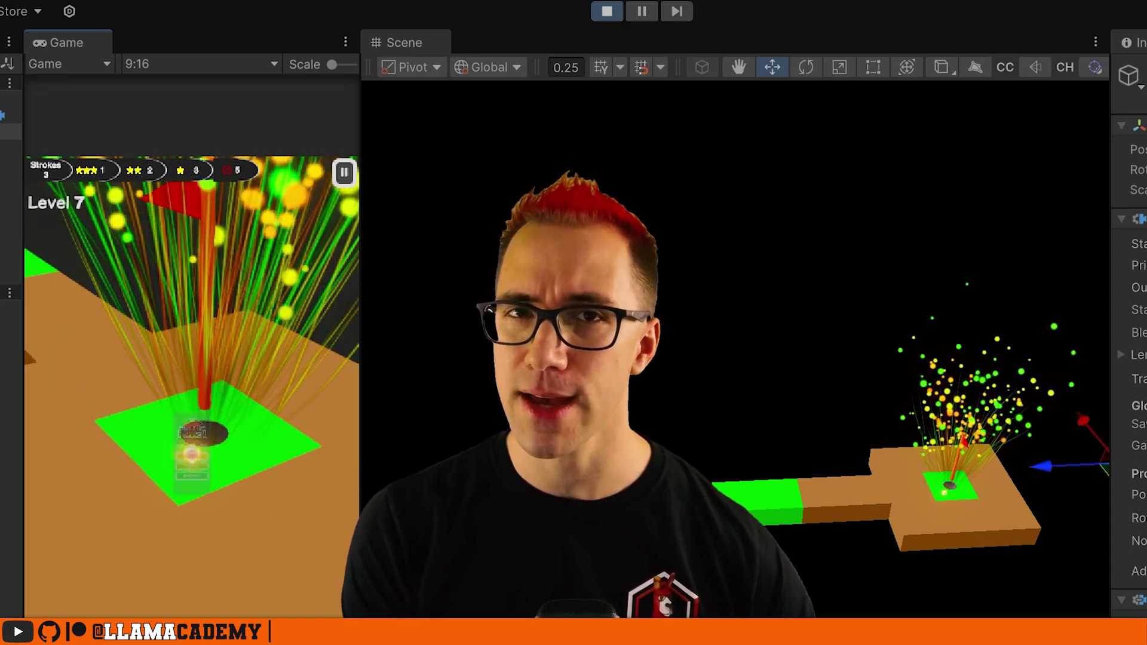
# Step: Continue from the Level 7 completion screen to Level 8
pyautogui.click(191, 459)
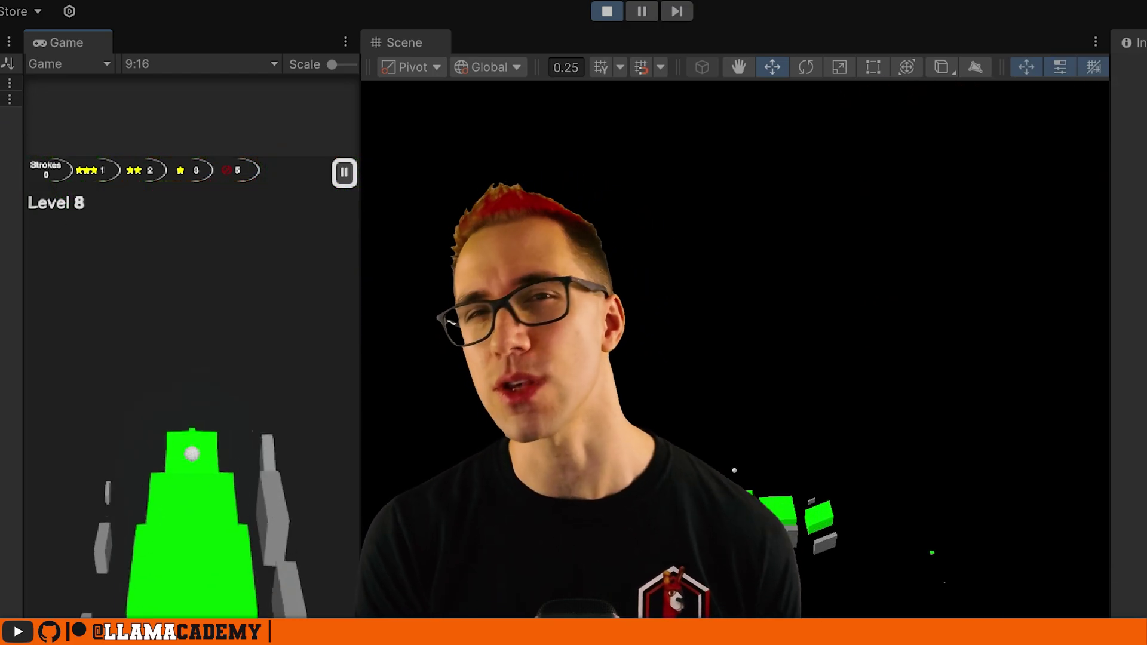